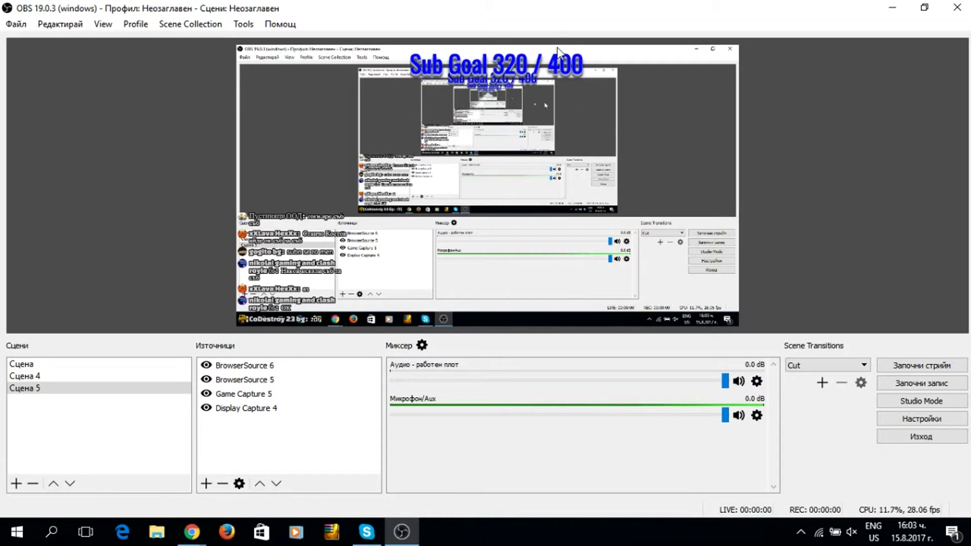
Check which sources in the existing scene supply the sub goal text and the chat overlay
{"action": "left_click", "coordinate": [548, 68]}
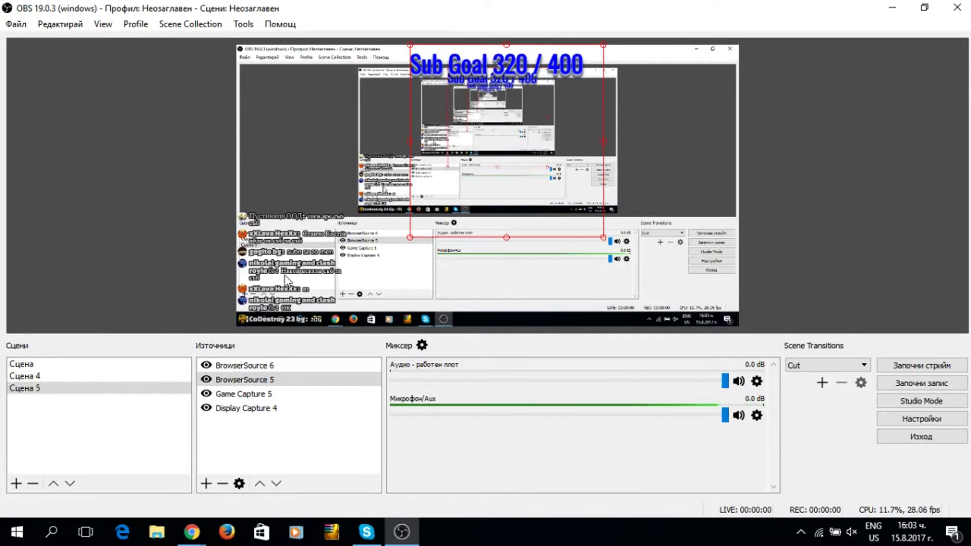
{"action": "left_click", "coordinate": [293, 243]}
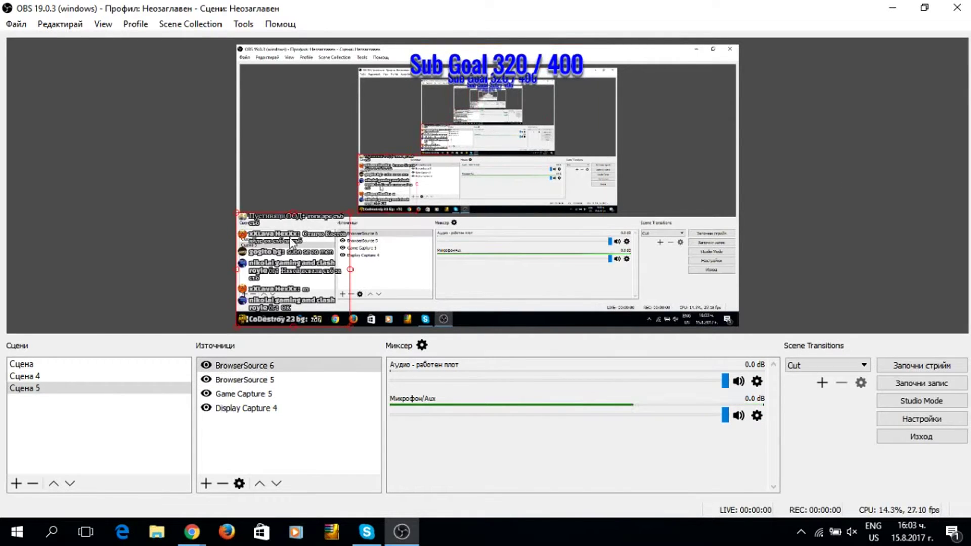
{"action": "left_click", "coordinate": [636, 250]}
{"action": "left_click", "coordinate": [815, 177]}
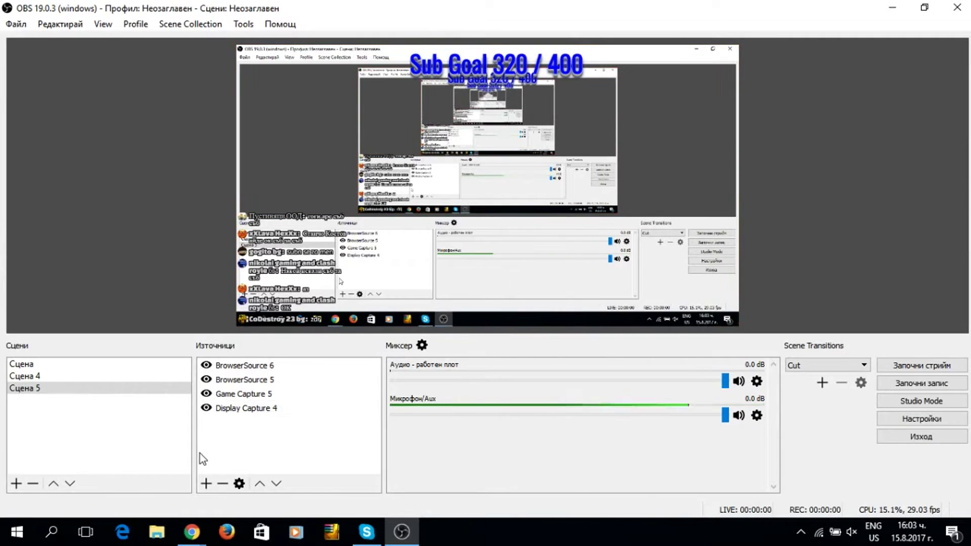
Create a new scene under its default name and add a new Display Capture source with default settings
{"action": "left_click", "coordinate": [16, 484]}
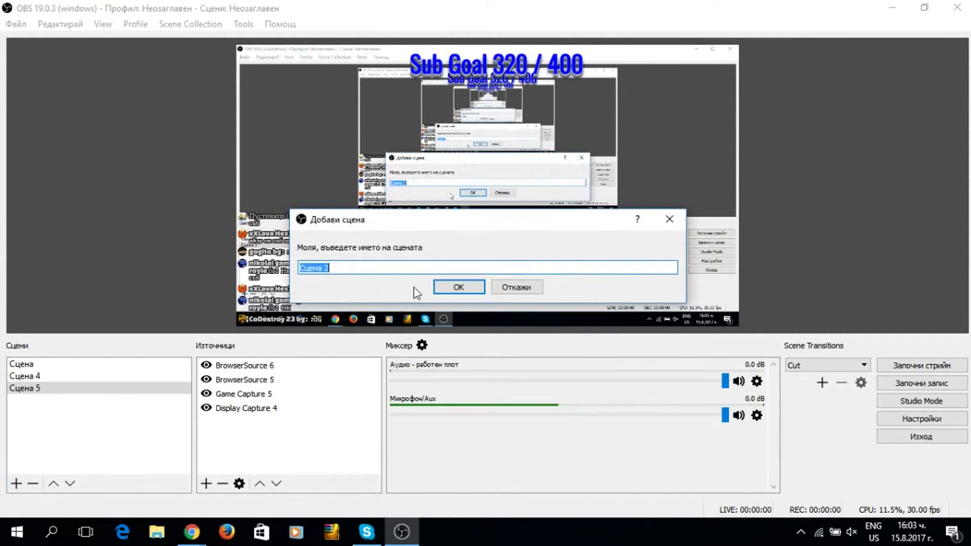
{"action": "left_click", "coordinate": [444, 289]}
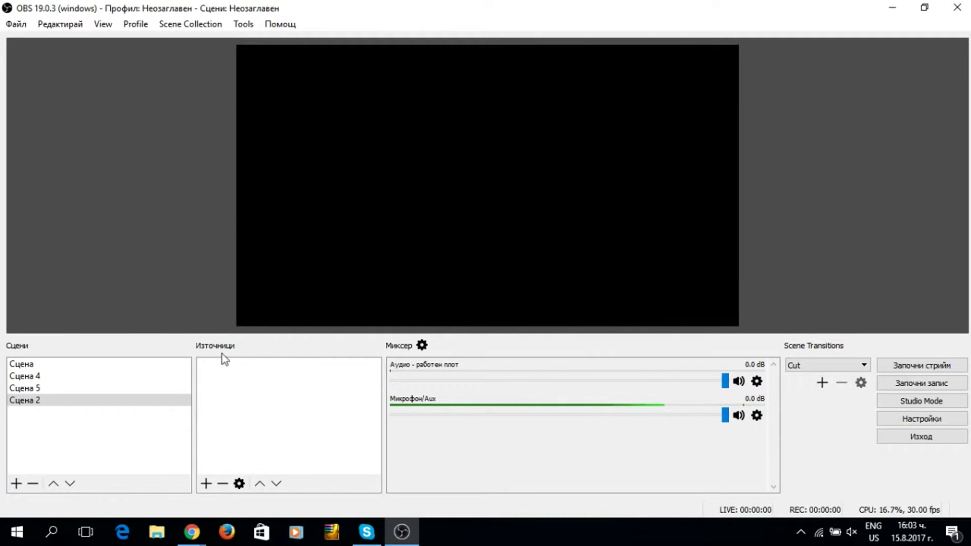
{"action": "left_click", "coordinate": [202, 486]}
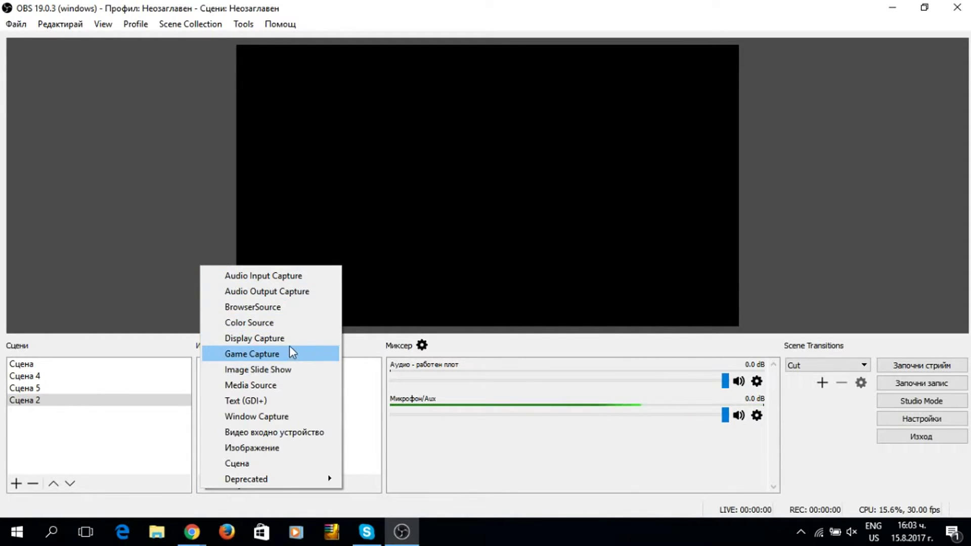
{"action": "left_click", "coordinate": [289, 343]}
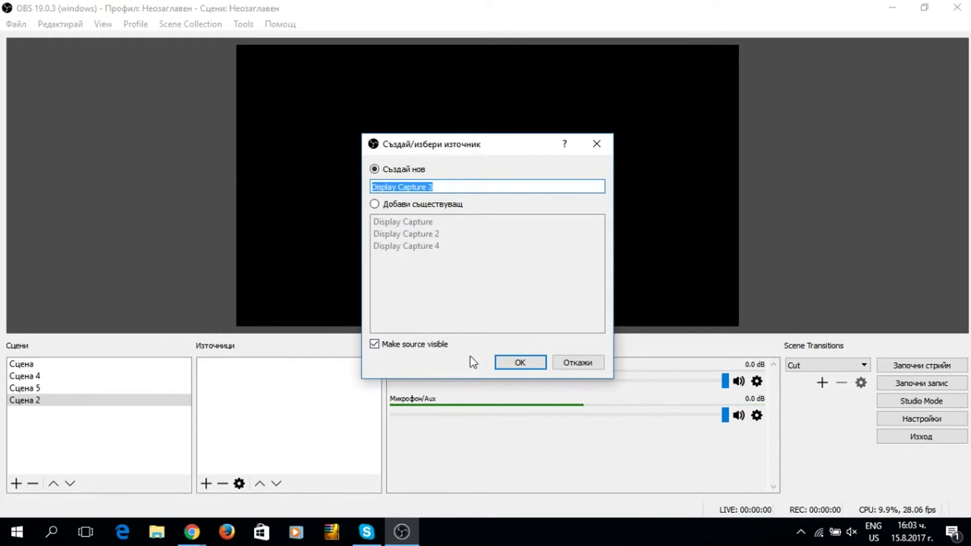
{"action": "left_click", "coordinate": [502, 365]}
{"action": "left_click", "coordinate": [653, 445]}
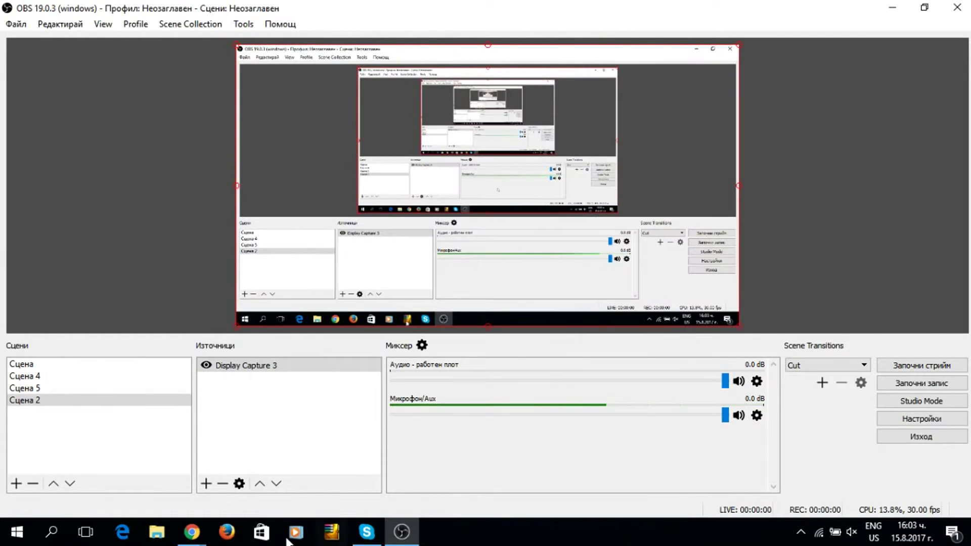
Add a new Game Capture source with default settings to the new scene
{"action": "left_click", "coordinate": [207, 484]}
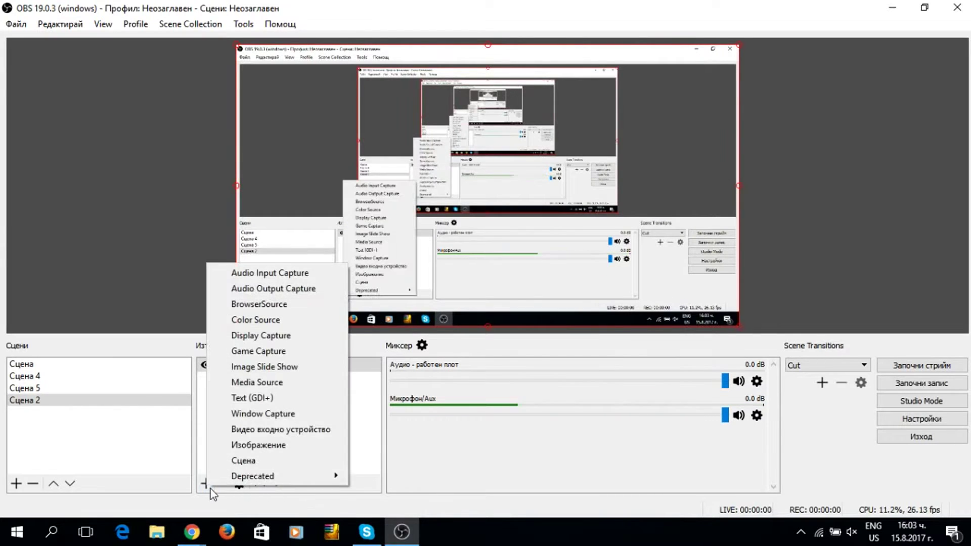
{"action": "left_click", "coordinate": [297, 351]}
{"action": "left_click", "coordinate": [535, 369]}
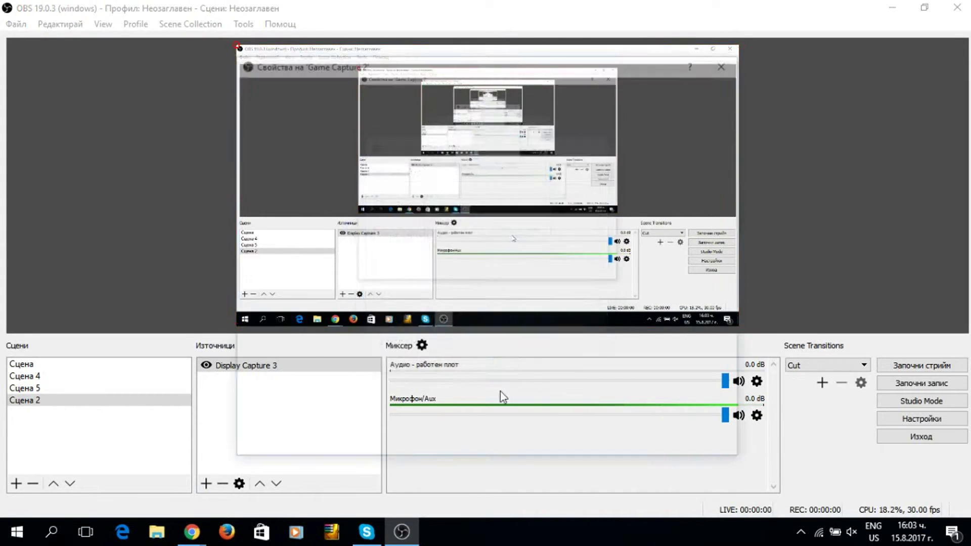
{"action": "left_click", "coordinate": [649, 446]}
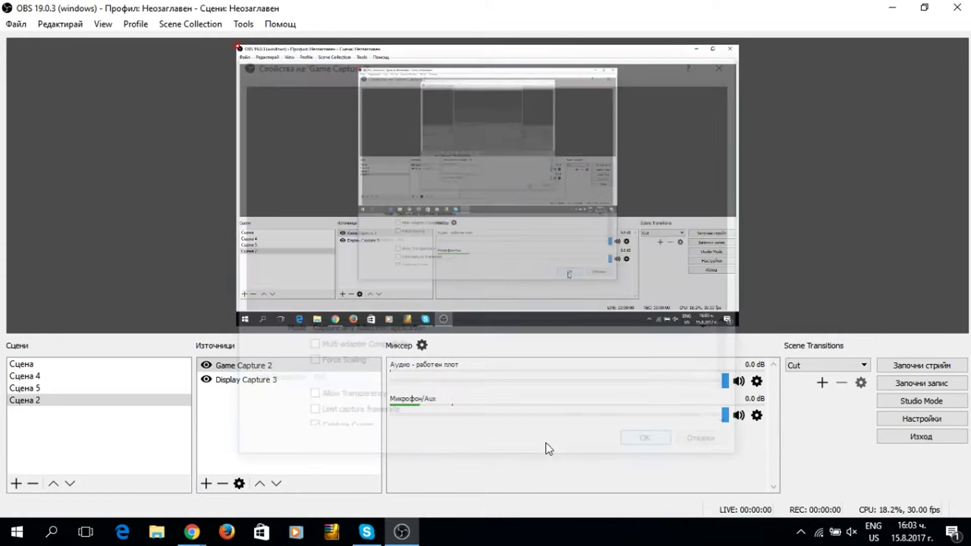
{"action": "left_click", "coordinate": [248, 401]}
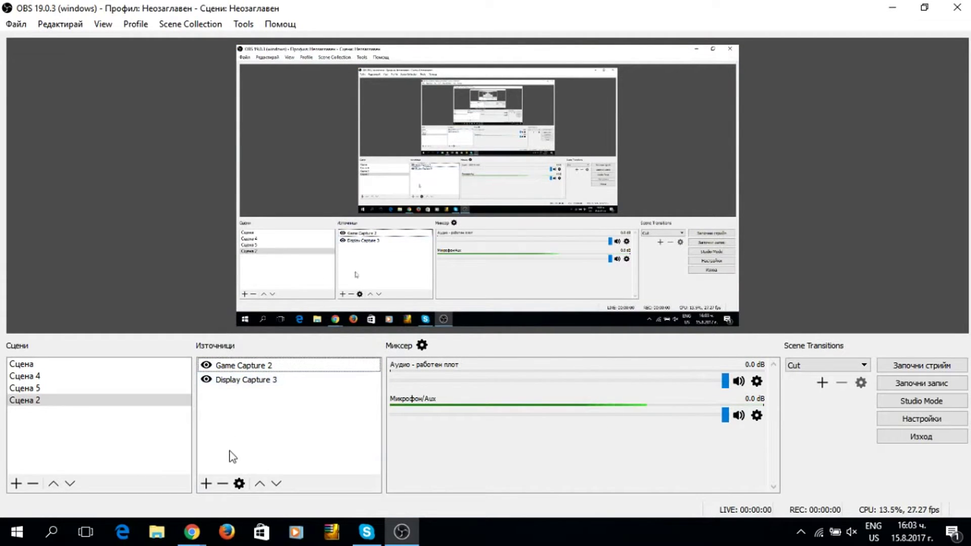
Add a new BrowserSource under its default name to the new scene
{"action": "left_click", "coordinate": [207, 484]}
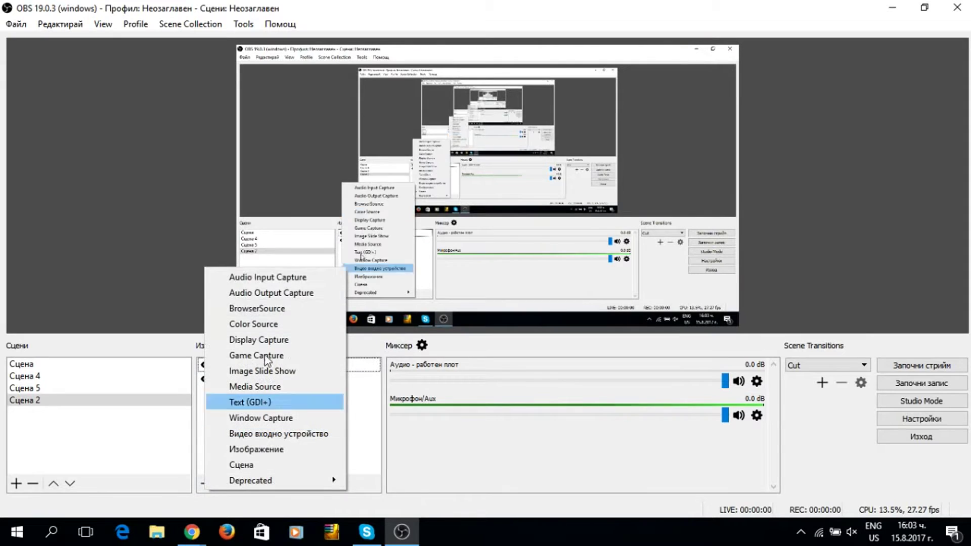
{"action": "left_click", "coordinate": [279, 310]}
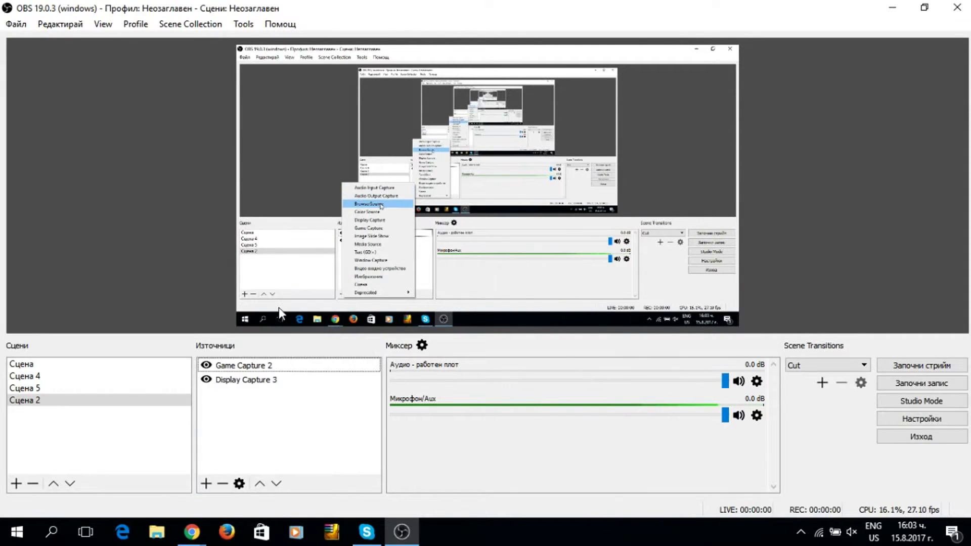
{"action": "left_click", "coordinate": [520, 362]}
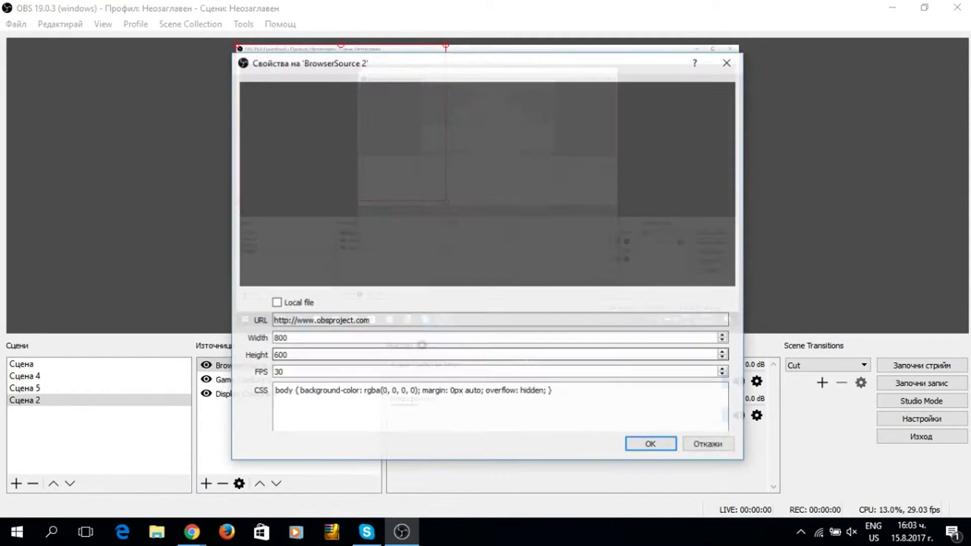
Clear the default web address from the browser source's URL
{"action": "left_click_drag", "start_coordinate": [368, 321], "coordinate": [262, 319]}
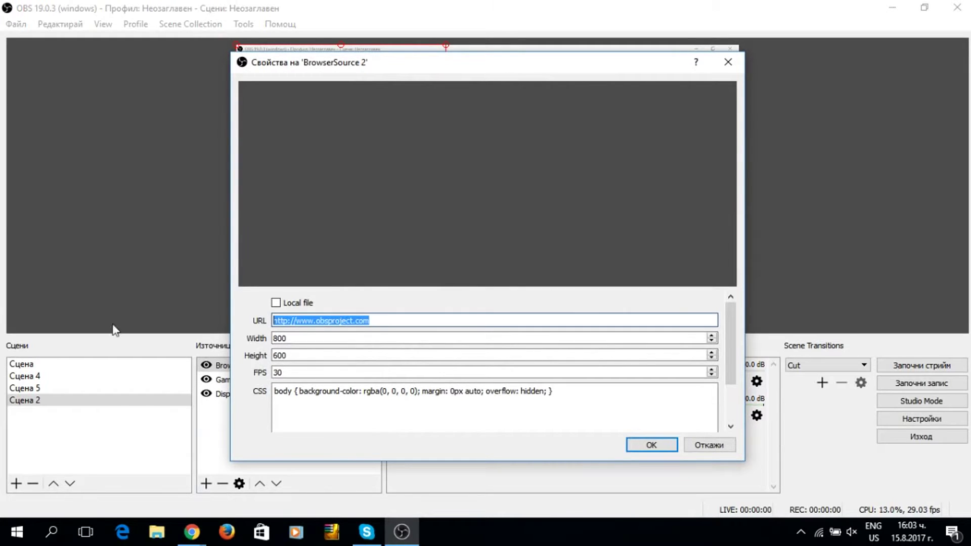
{"action": "right_click", "coordinate": [283, 322]}
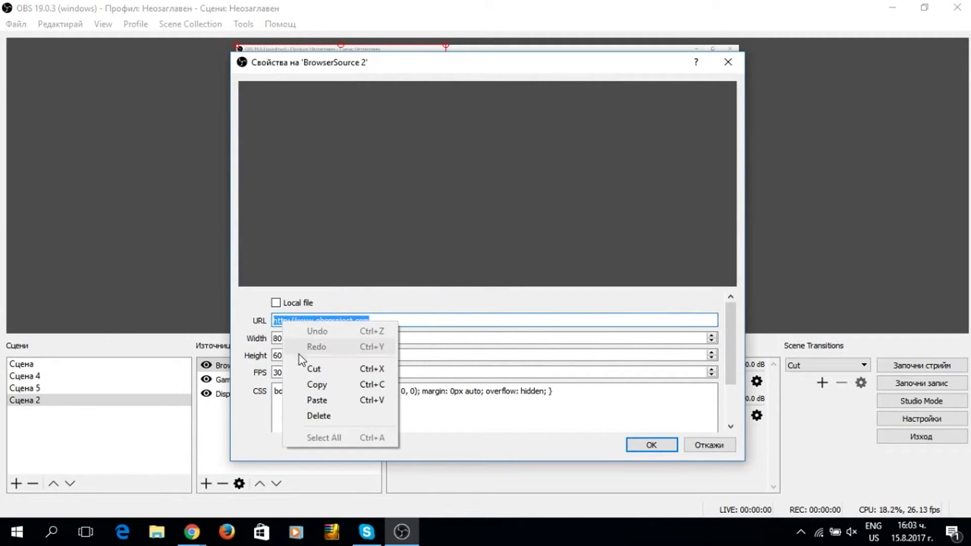
{"action": "left_click", "coordinate": [472, 324]}
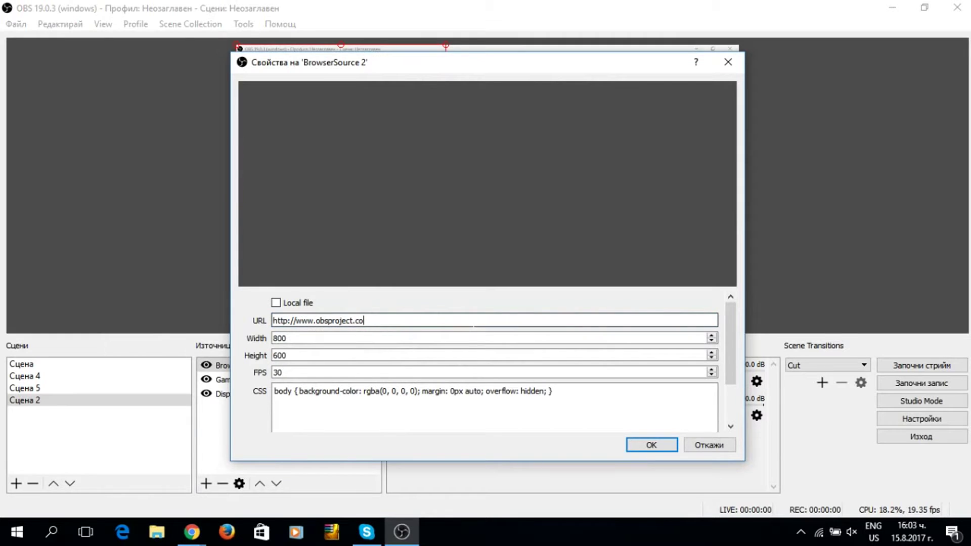
{"action": "key", "text": "BackSpace"}
{"action": "key", "text": "BackSpace"}
{"action": "key", "text": "BackSpace"}
{"action": "key", "text": "BackSpace"}
{"action": "key", "text": "BackSpace"}
{"action": "key", "text": "BackSpace"}
{"action": "key", "text": "BackSpace"}
{"action": "key", "text": "BackSpace"}
{"action": "key", "text": "BackSpace"}
{"action": "key", "text": "BackSpace"}
{"action": "key", "text": "BackSpace"}
{"action": "key", "text": "BackSpace"}
{"action": "key", "text": "BackSpace"}
{"action": "key", "text": "BackSpace"}
{"action": "key", "text": "BackSpace"}
{"action": "key", "text": "BackSpace"}
{"action": "key", "text": "BackSpace"}
{"action": "key", "text": "BackSpace"}
{"action": "key", "text": "BackSpace"}
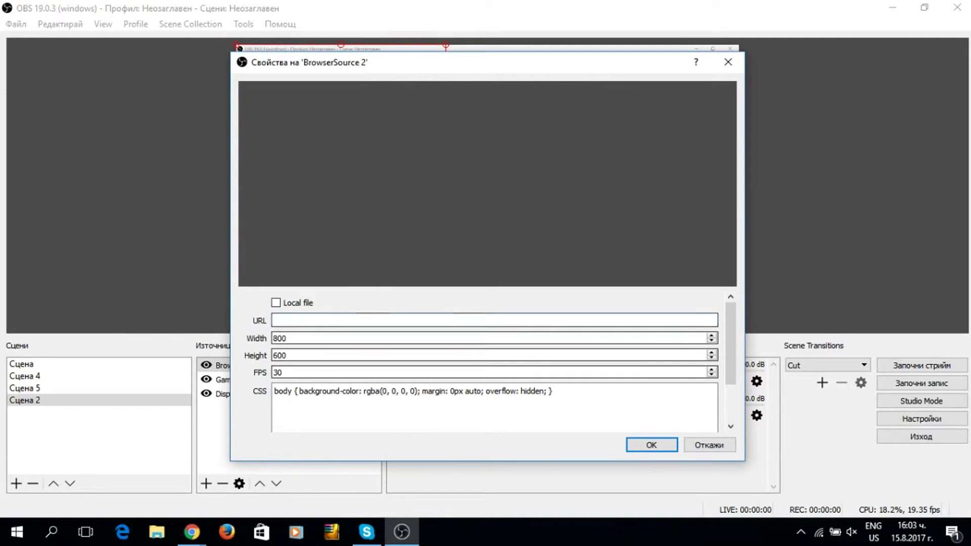
Switch to Chrome and open the live streaming dashboard of the channel's YouTube Creator Studio
{"action": "mouse_move", "coordinate": [182, 536]}
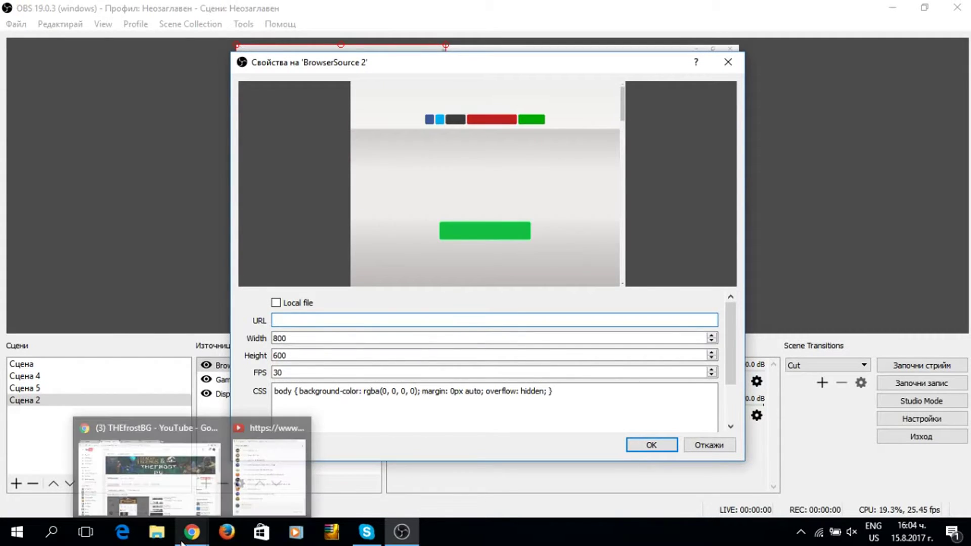
{"action": "left_click", "coordinate": [187, 515]}
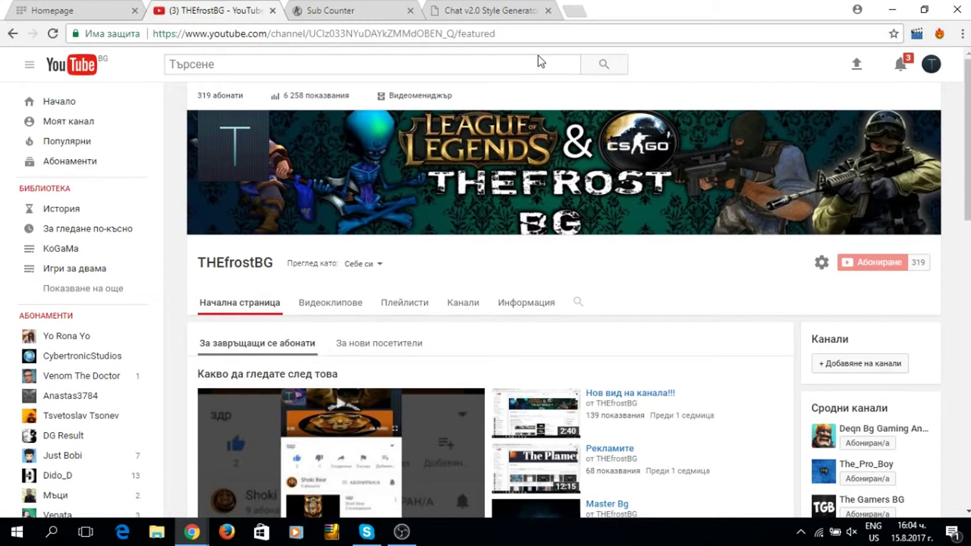
{"action": "left_click", "coordinate": [929, 65]}
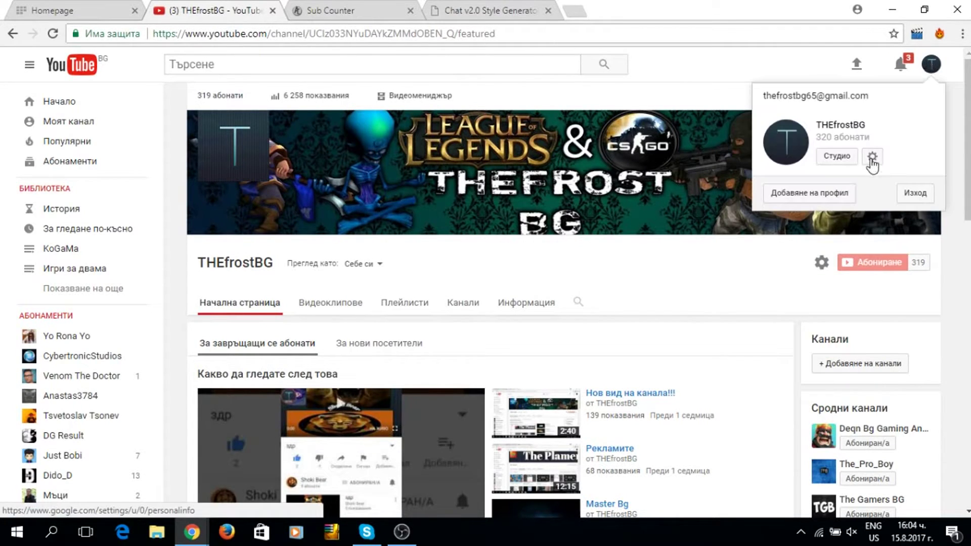
{"action": "left_click", "coordinate": [837, 156]}
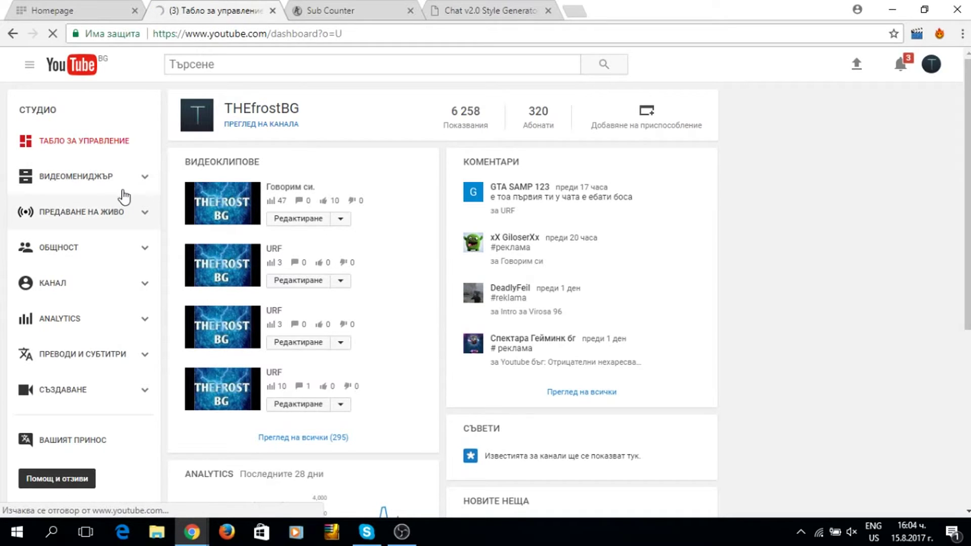
{"action": "left_click", "coordinate": [123, 177]}
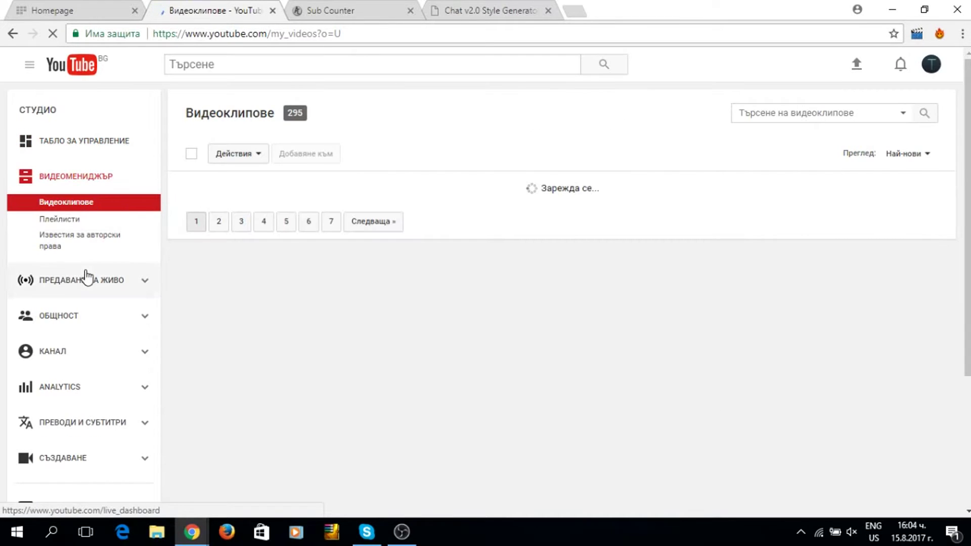
{"action": "left_click", "coordinate": [83, 281]}
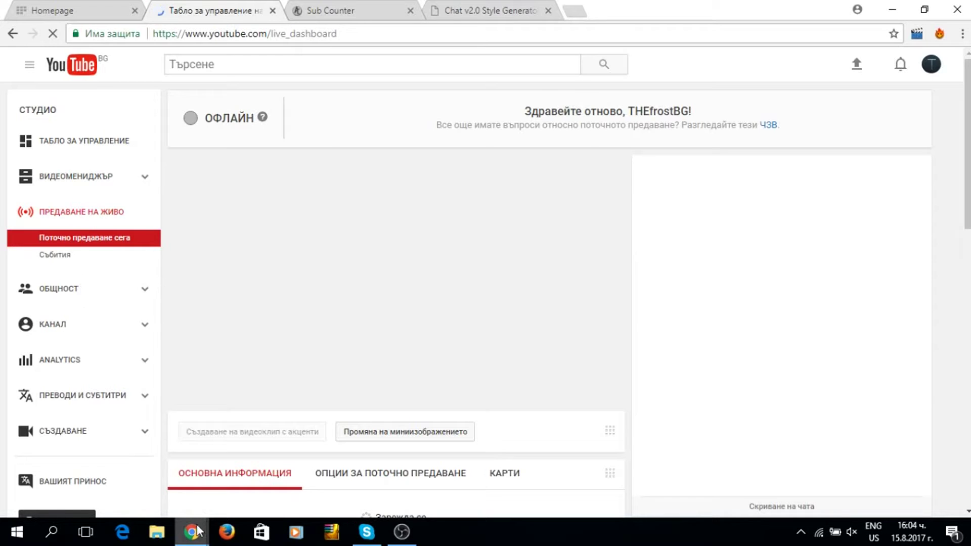
Bring up the old pop-out live chat window and close it
{"action": "mouse_move", "coordinate": [192, 531]}
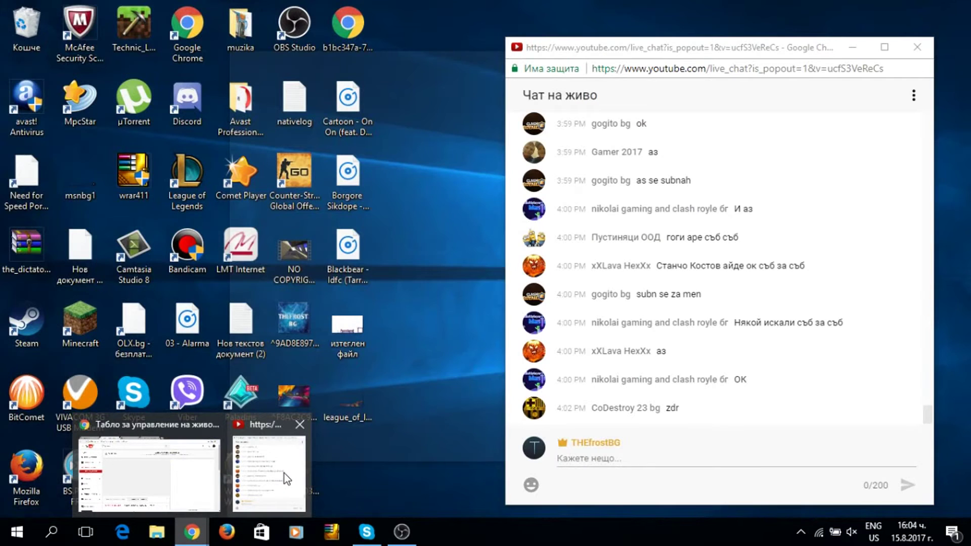
{"action": "left_click", "coordinate": [284, 473]}
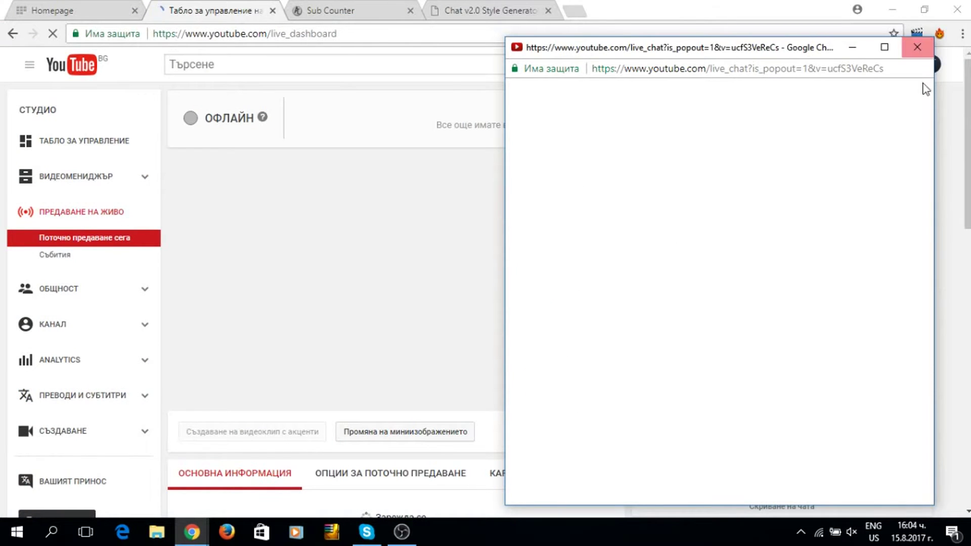
{"action": "key", "text": "ctrl+w"}
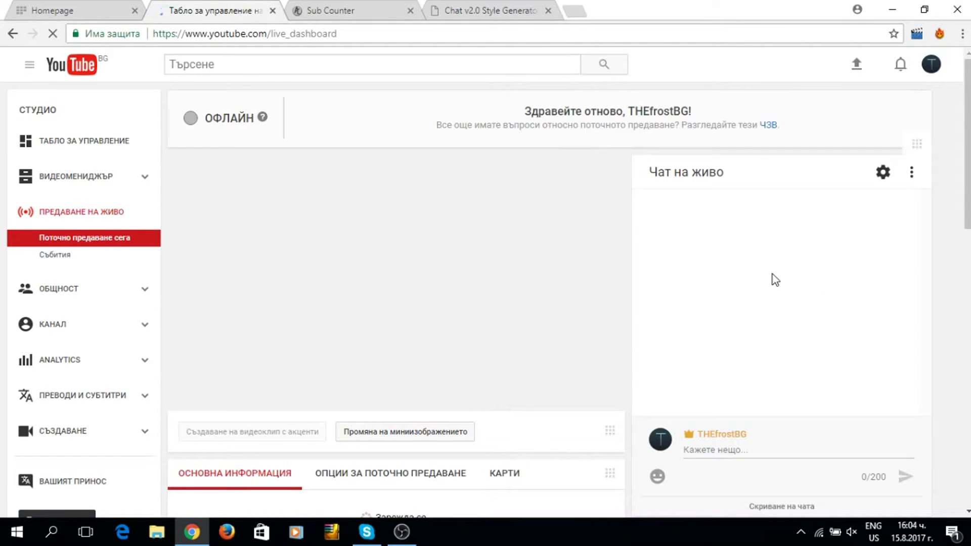
Pop out the live chat from the streaming dashboard into its own window
{"action": "scroll", "coordinate": [657, 303], "scroll_direction": "down", "scroll_amount": 2}
{"action": "scroll", "coordinate": [718, 177], "scroll_direction": "up", "scroll_amount": 2}
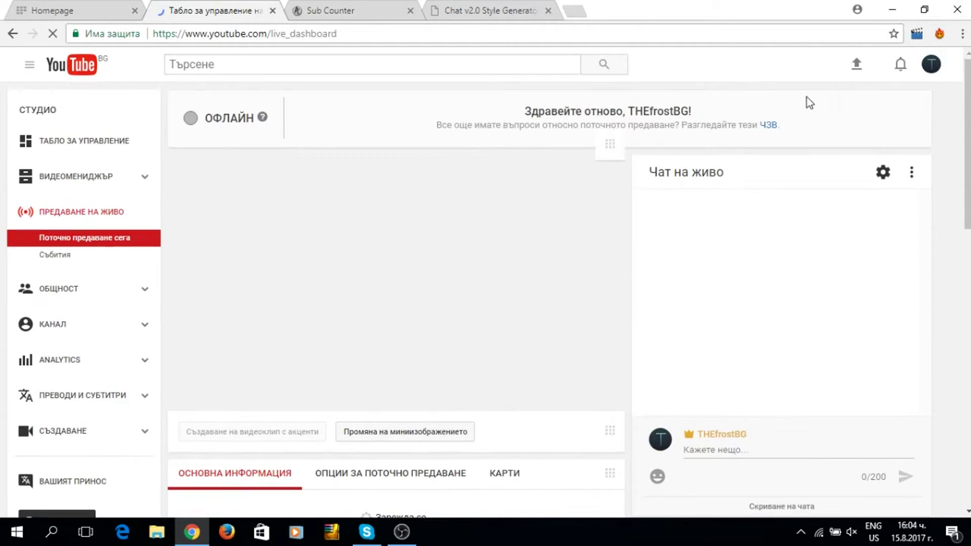
{"action": "left_click", "coordinate": [913, 174]}
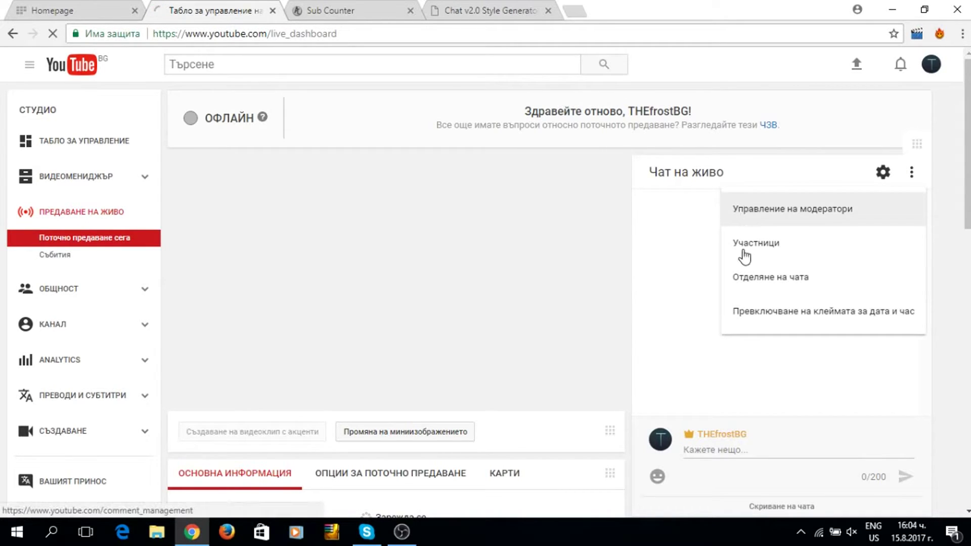
{"action": "left_click", "coordinate": [752, 278]}
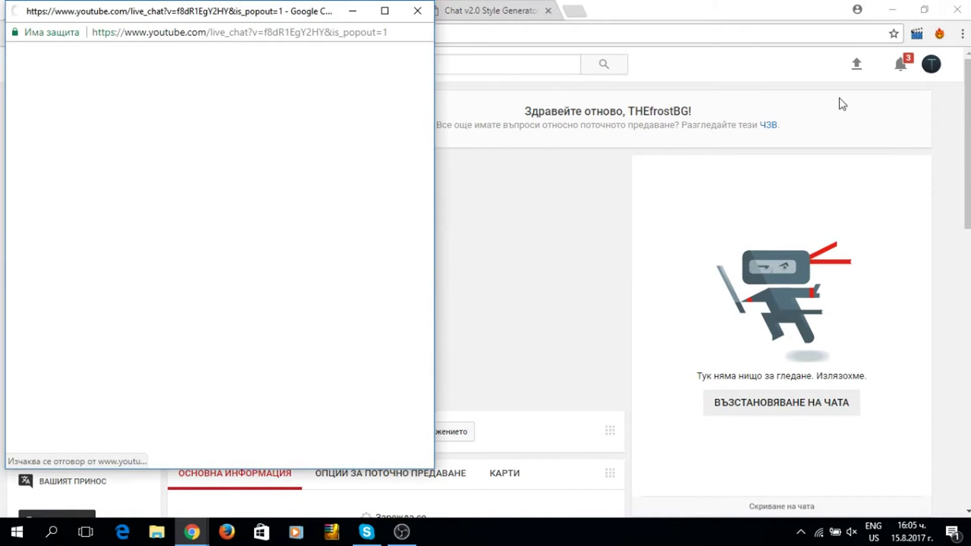
Copy the web address of the pop-out live chat and return to the browser source properties in OBS
{"action": "left_click", "coordinate": [893, 9]}
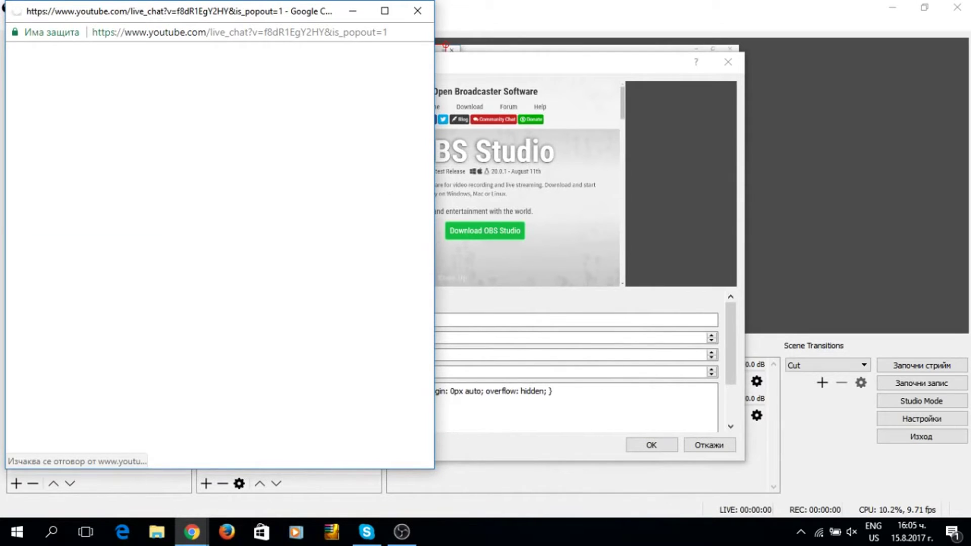
{"action": "key", "text": "ctrl+l"}
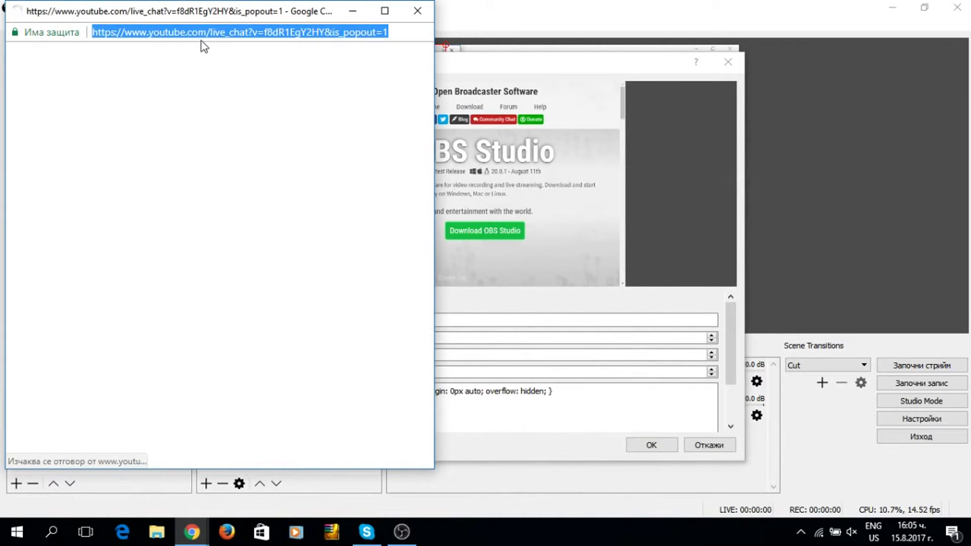
{"action": "right_click", "coordinate": [216, 30]}
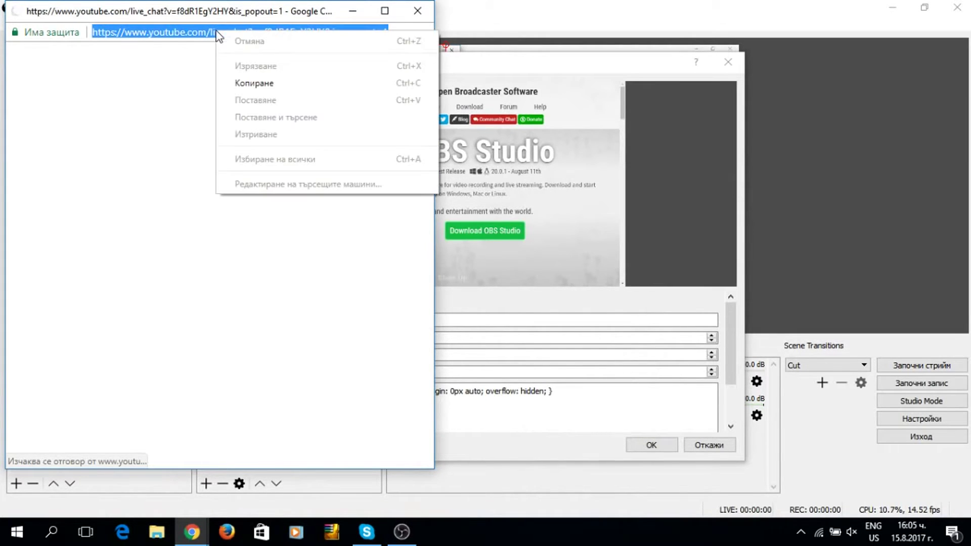
{"action": "left_click", "coordinate": [248, 83]}
{"action": "left_click", "coordinate": [353, 11]}
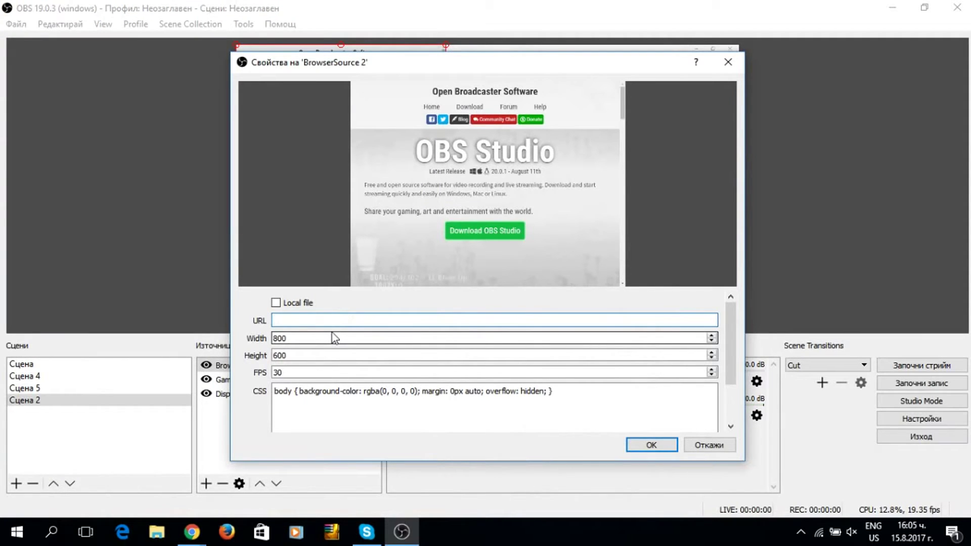
Set the browser source's URL to the copied pop-out live chat address and confirm its properties
{"action": "key", "text": "ctrl+v"}
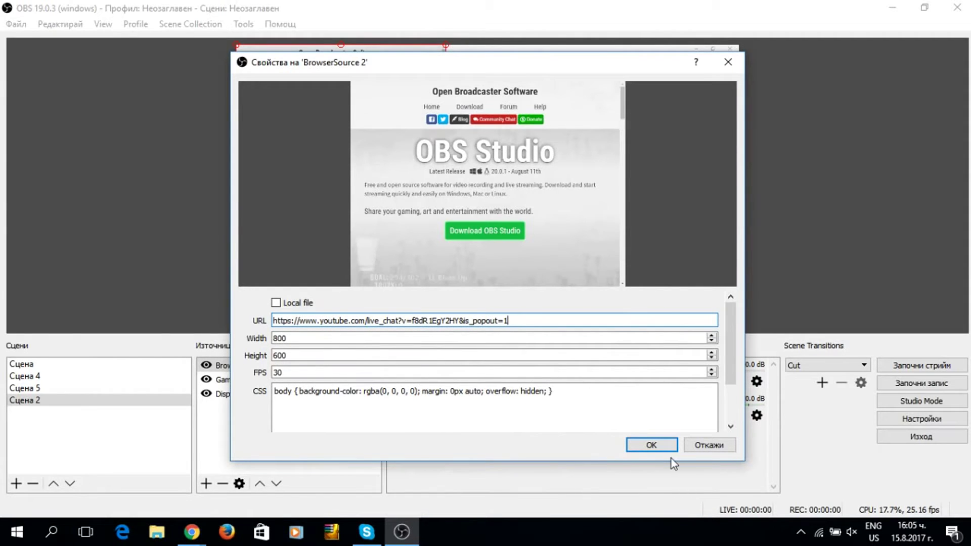
{"action": "left_click", "coordinate": [657, 446]}
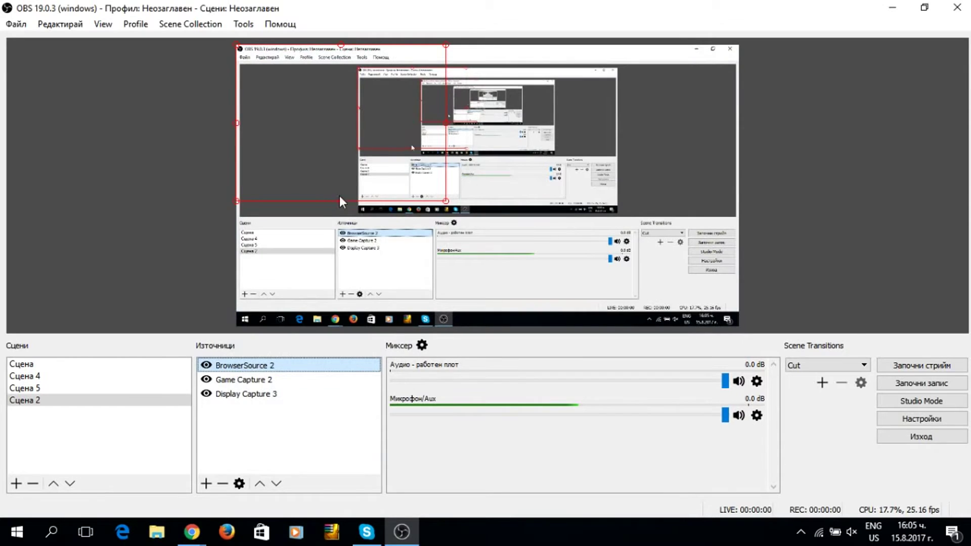
Place the live chat browser source in the lower-left corner of the canvas and scale it to under half the canvas width
{"action": "mouse_move", "coordinate": [395, 101]}
{"action": "left_mouse_down"}
{"action": "mouse_move", "coordinate": [386, 150]}
{"action": "mouse_move", "coordinate": [391, 97]}
{"action": "left_mouse_up"}
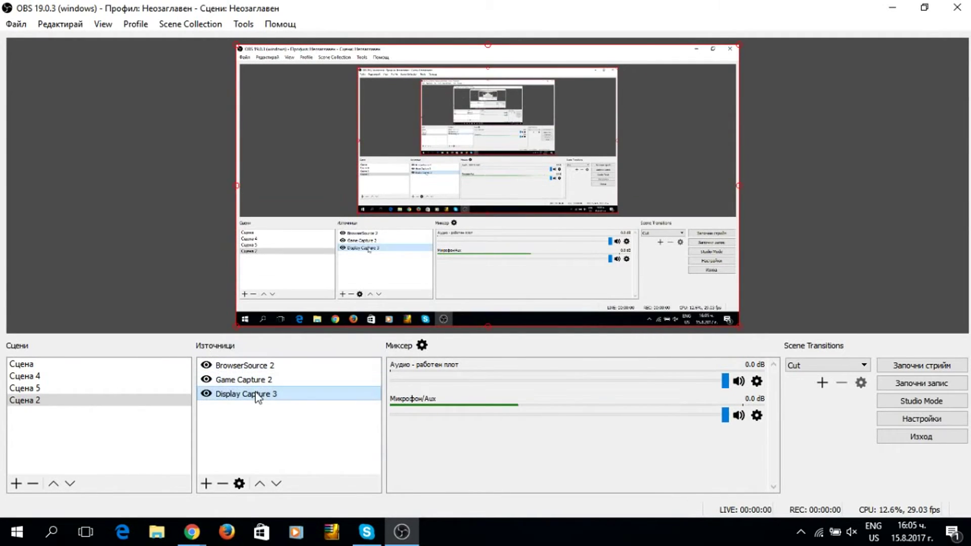
{"action": "left_click", "coordinate": [263, 365]}
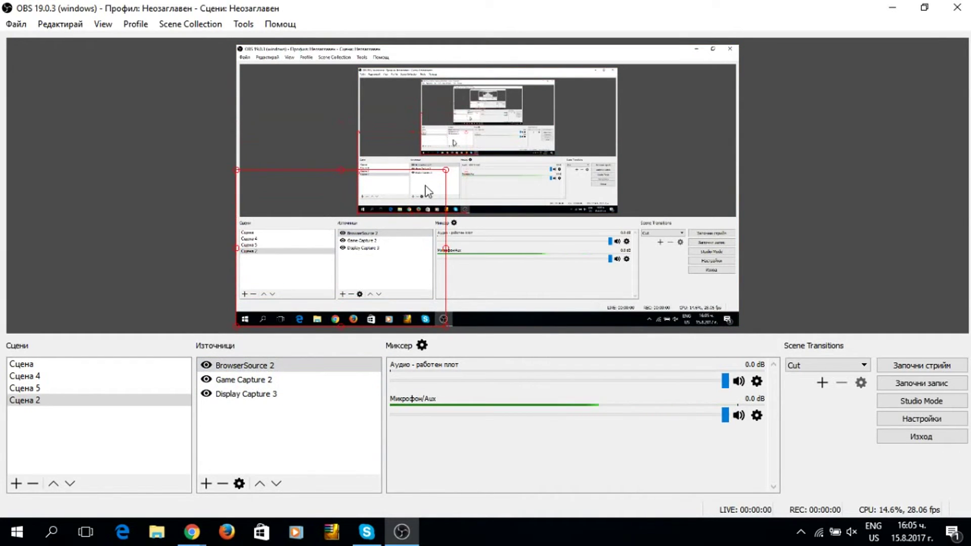
{"action": "left_click_drag", "start_coordinate": [447, 171], "coordinate": [402, 217]}
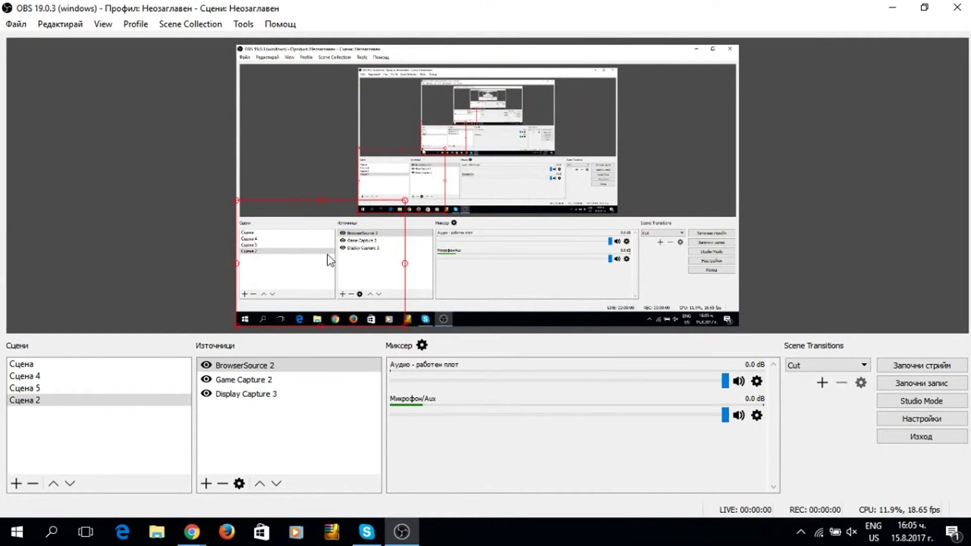
{"action": "left_click_drag", "start_coordinate": [327, 253], "coordinate": [317, 277]}
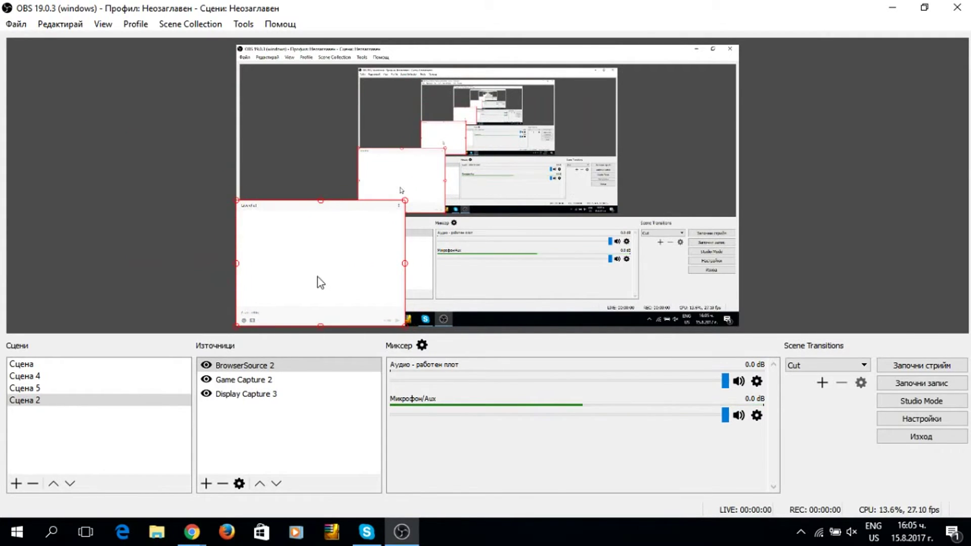
{"action": "left_click_drag", "start_coordinate": [405, 201], "coordinate": [551, 91]}
{"action": "left_click_drag", "start_coordinate": [504, 222], "coordinate": [423, 275]}
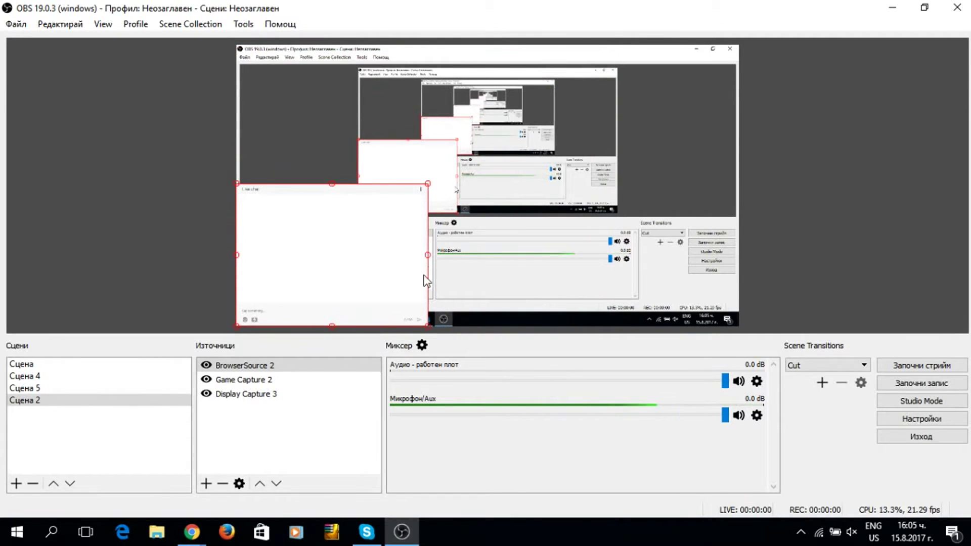
Reopen the properties of BrowserSource 2 and delete all of its default CSS
{"action": "right_click", "coordinate": [415, 277]}
{"action": "left_click", "coordinate": [466, 372]}
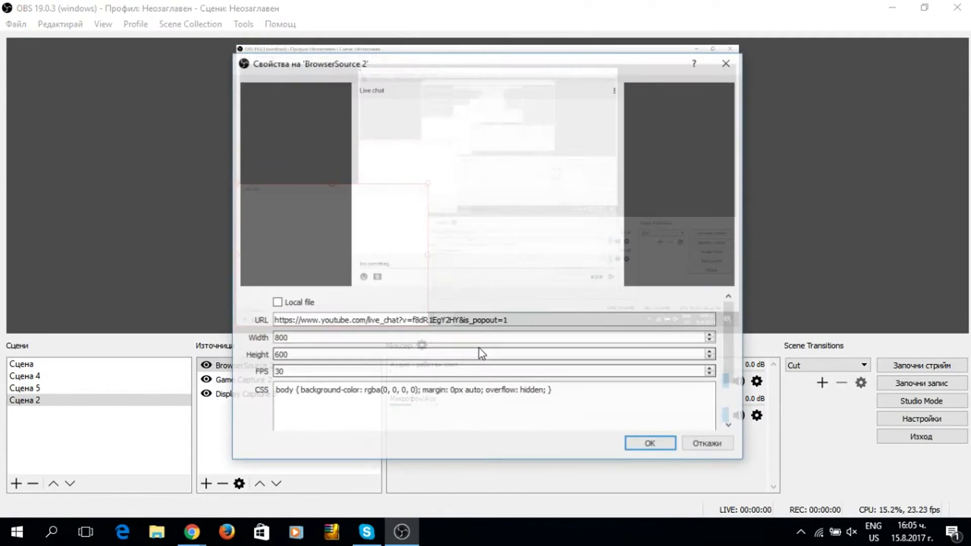
{"action": "left_click", "coordinate": [553, 392]}
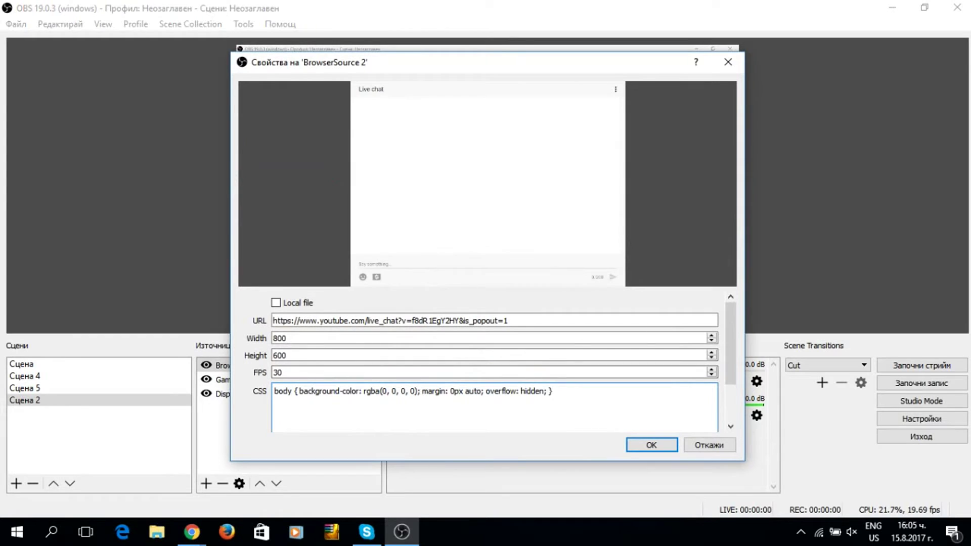
{"action": "key", "text": "ctrl+a"}
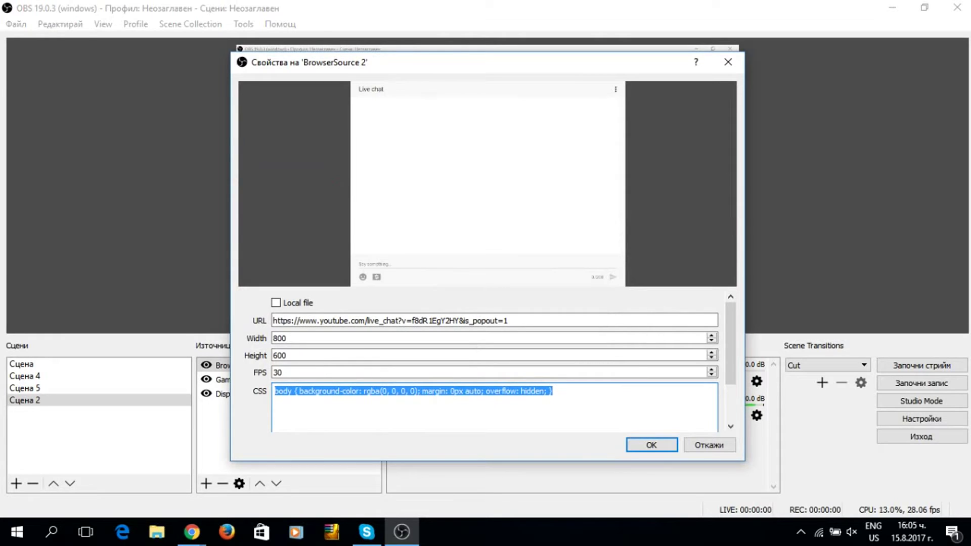
{"action": "key", "text": "BackSpace"}
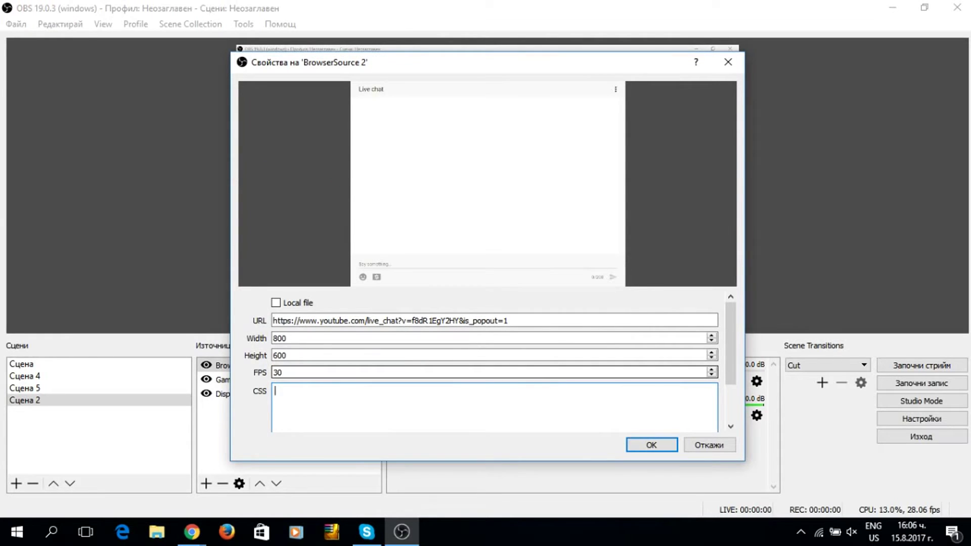
Switch to Chrome and bring up the Chat v2.0 Style Generator page
{"action": "mouse_move", "coordinate": [194, 541]}
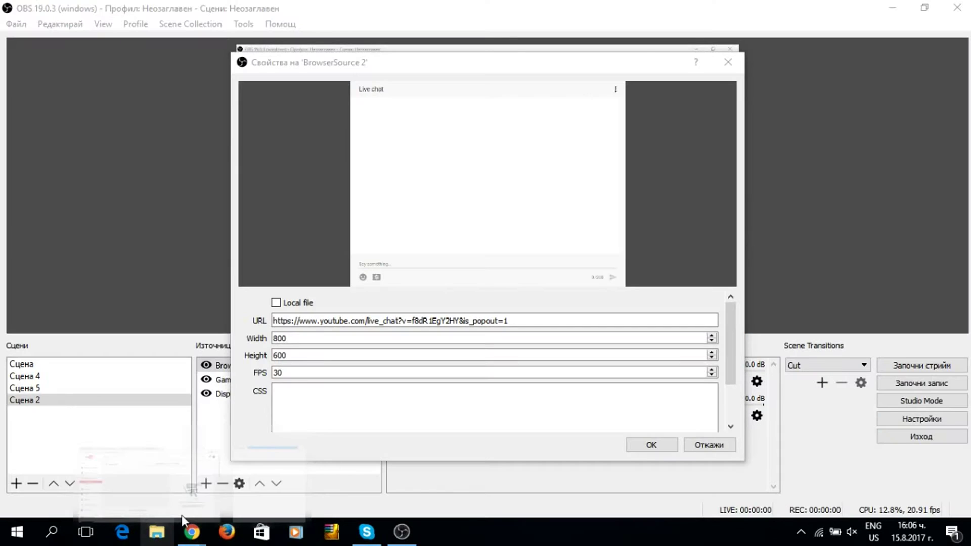
{"action": "left_click", "coordinate": [190, 498]}
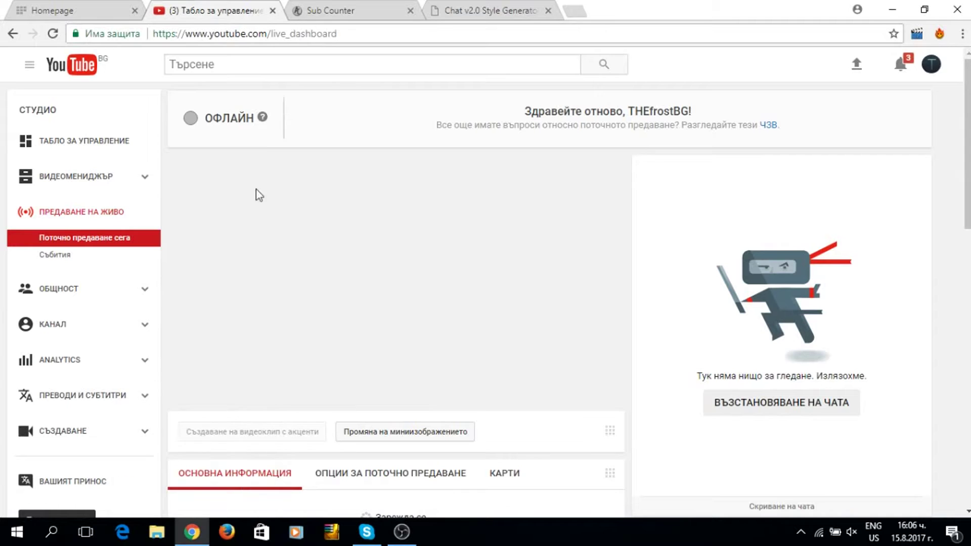
{"action": "left_click", "coordinate": [336, 10]}
{"action": "left_click", "coordinate": [490, 9]}
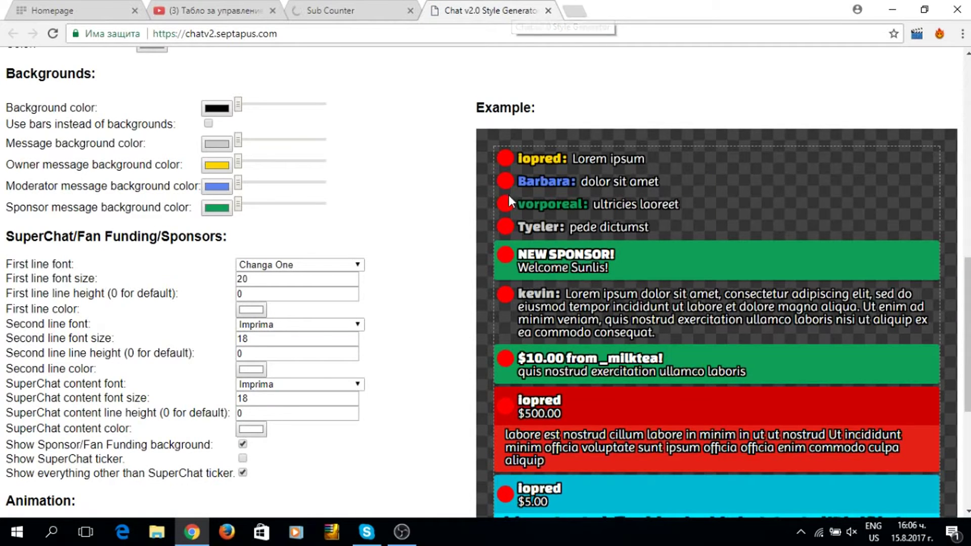
Look through the generator's font, background, SuperChat and animation options, and play the animation in the example preview
{"action": "scroll", "coordinate": [368, 211], "scroll_direction": "up", "scroll_amount": 3}
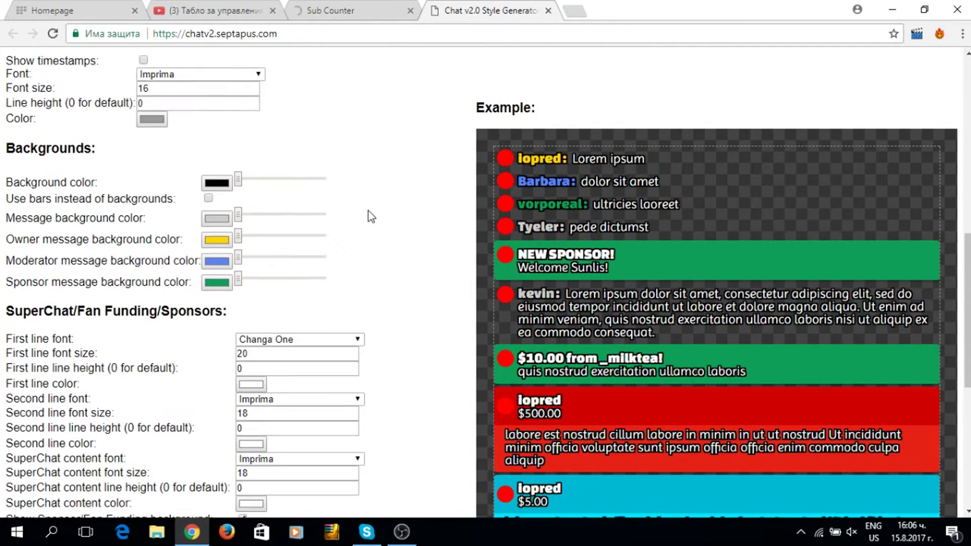
{"action": "scroll", "coordinate": [368, 209], "scroll_direction": "down", "scroll_amount": 1}
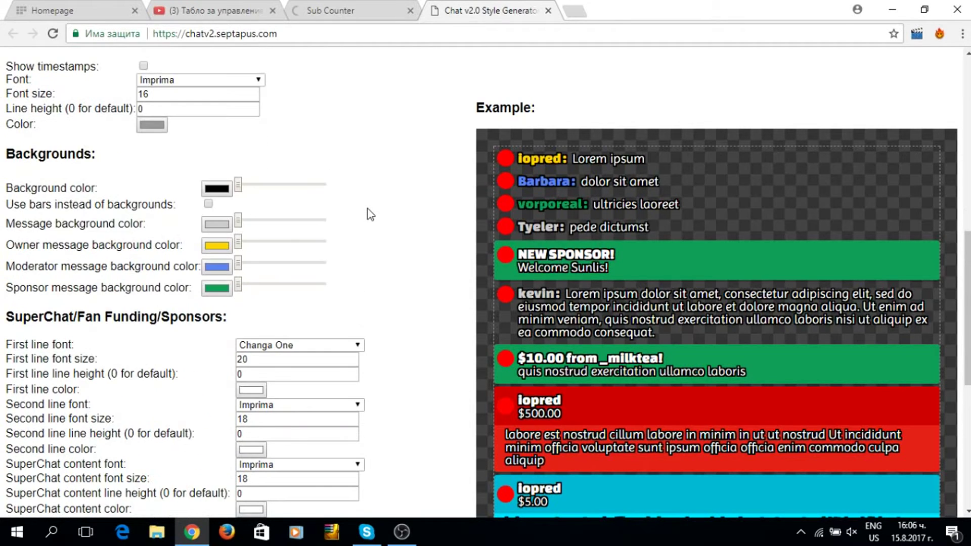
{"action": "scroll", "coordinate": [399, 209], "scroll_direction": "up", "scroll_amount": 7}
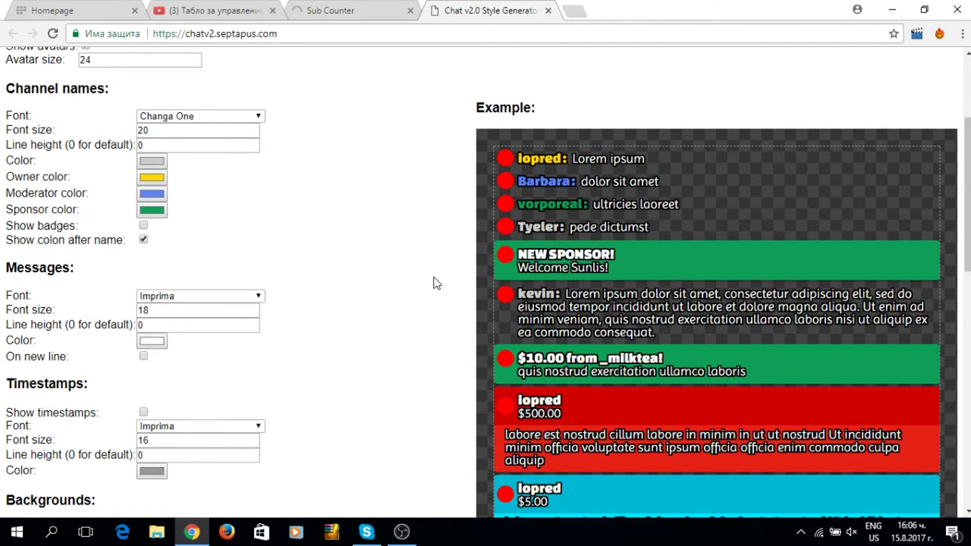
{"action": "scroll", "coordinate": [436, 283], "scroll_direction": "down", "scroll_amount": 7}
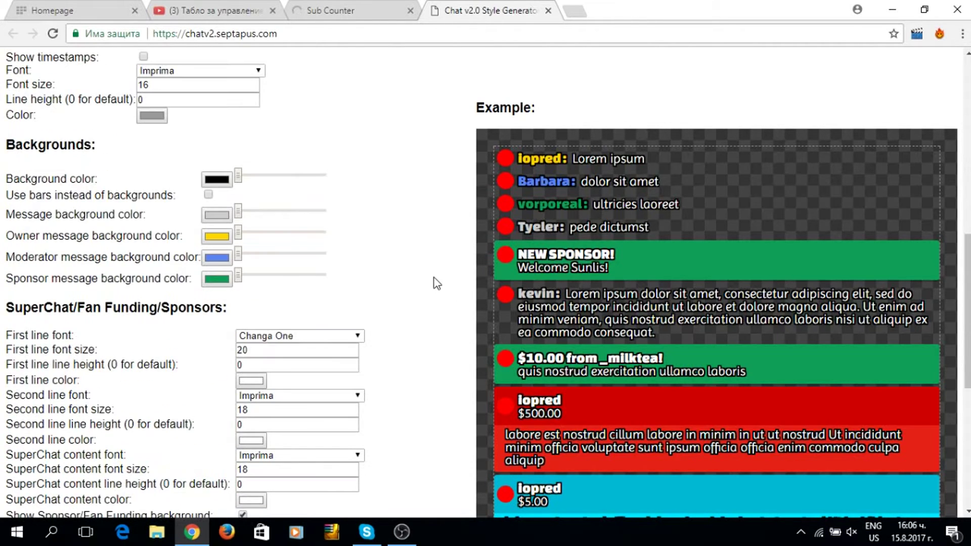
{"action": "scroll", "coordinate": [436, 283], "scroll_direction": "down", "scroll_amount": 7}
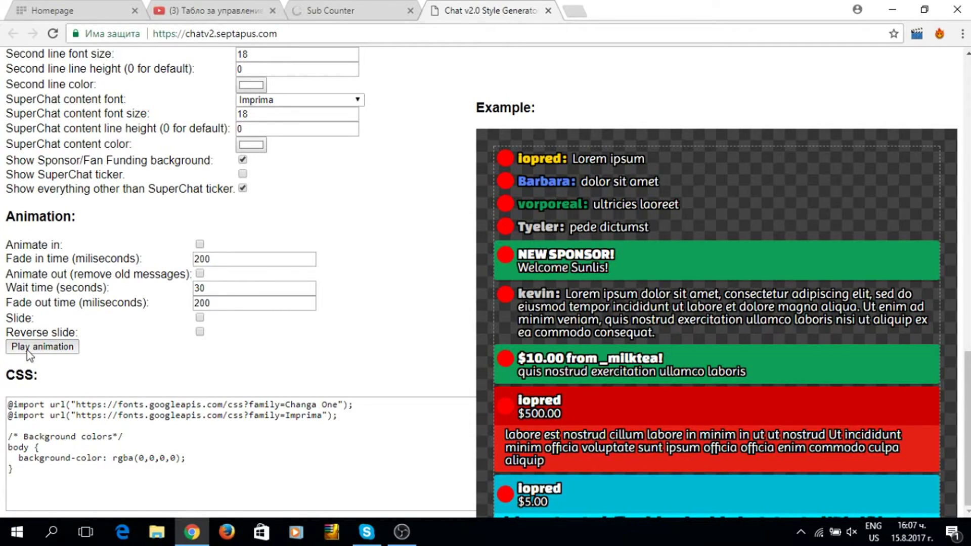
{"action": "left_click", "coordinate": [77, 346]}
{"action": "scroll", "coordinate": [238, 278], "scroll_direction": "up", "scroll_amount": 2}
{"action": "scroll", "coordinate": [238, 278], "scroll_direction": "down", "scroll_amount": 2}
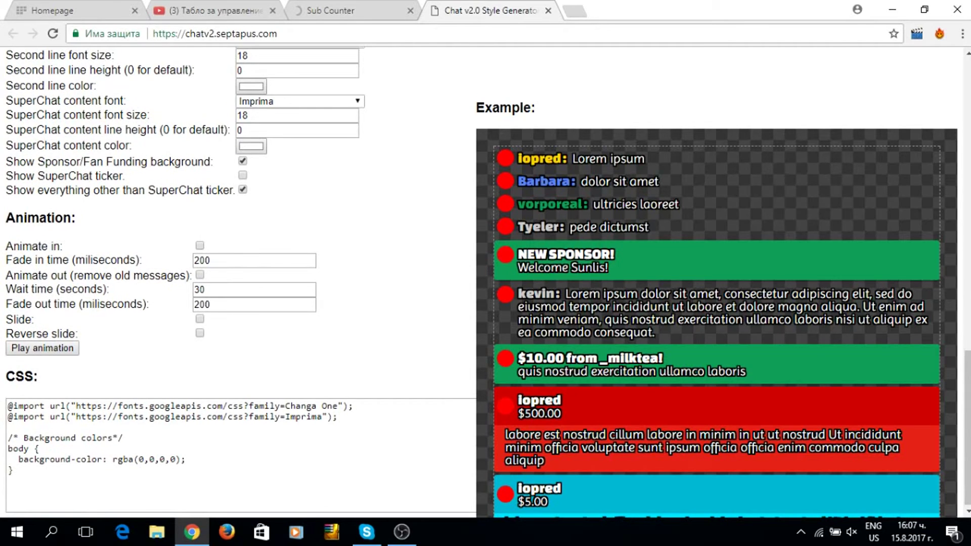
{"action": "scroll", "coordinate": [268, 448], "scroll_direction": "up", "scroll_amount": 3}
{"action": "scroll", "coordinate": [283, 438], "scroll_direction": "down", "scroll_amount": 3}
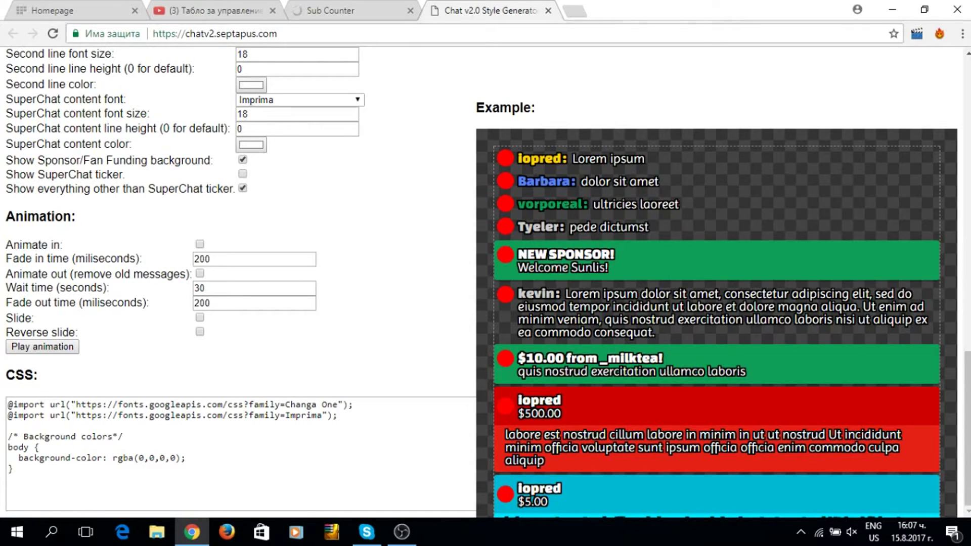
{"action": "left_click", "coordinate": [52, 349]}
{"action": "left_click_drag", "start_coordinate": [7, 404], "coordinate": [348, 331]}
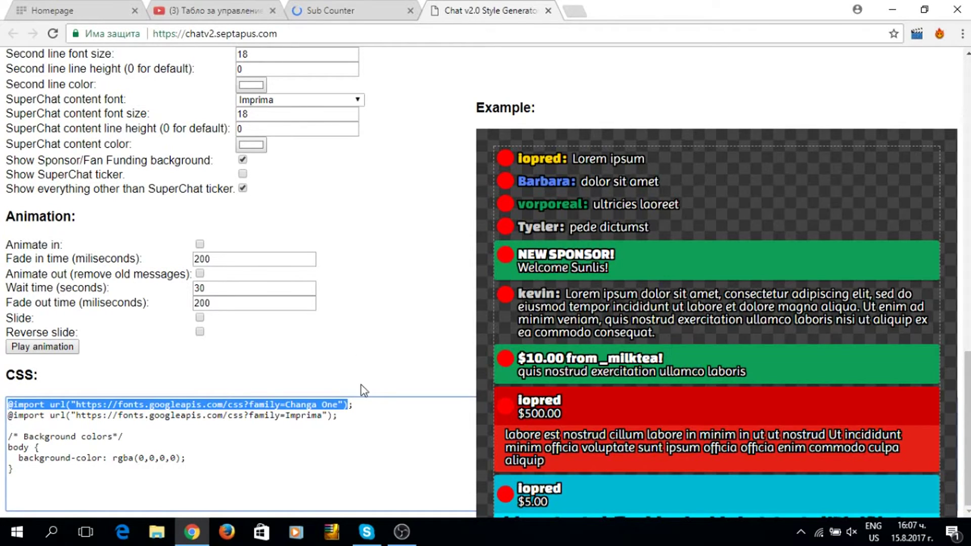
{"action": "left_click", "coordinate": [376, 432]}
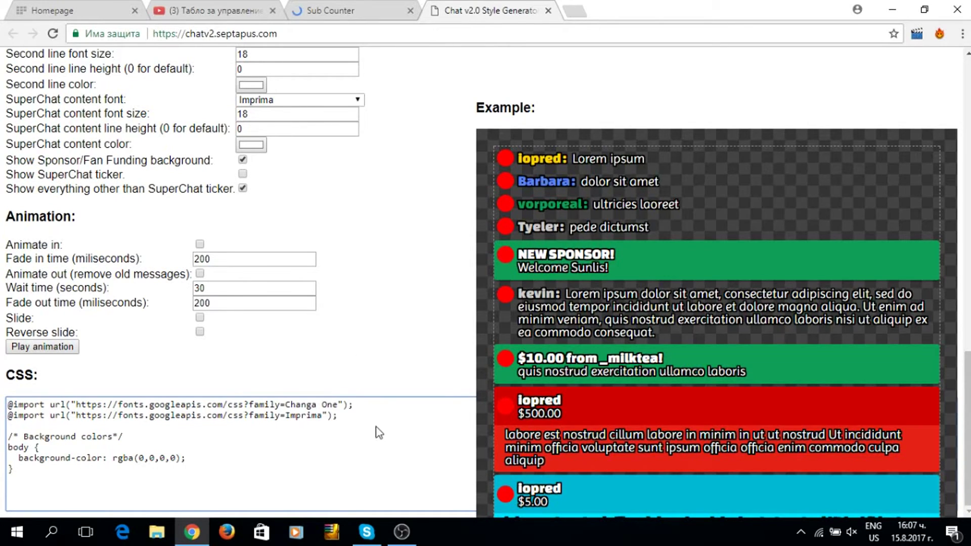
{"action": "scroll", "coordinate": [214, 433], "scroll_direction": "up", "scroll_amount": 1}
{"action": "scroll", "coordinate": [61, 344], "scroll_direction": "down", "scroll_amount": 1}
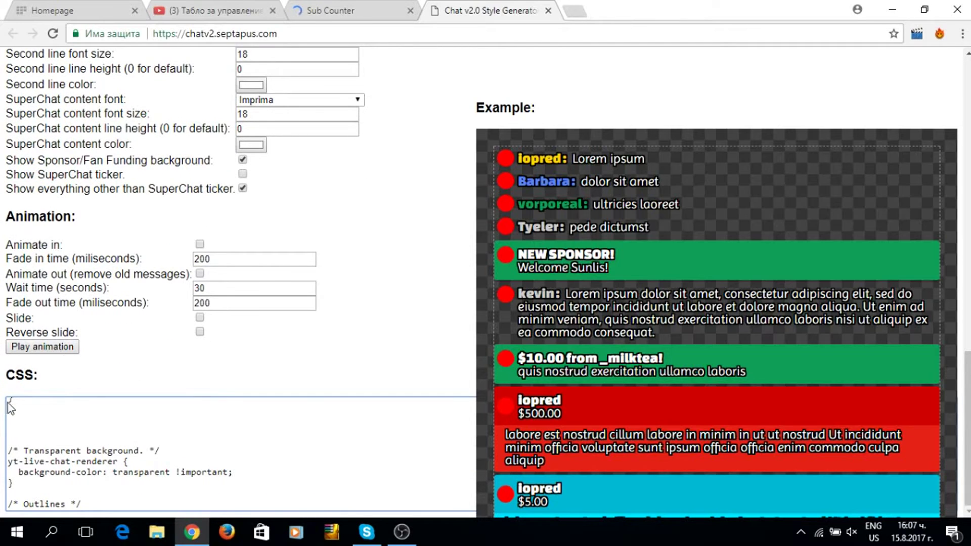
{"action": "scroll", "coordinate": [35, 450], "scroll_direction": "up", "scroll_amount": 9}
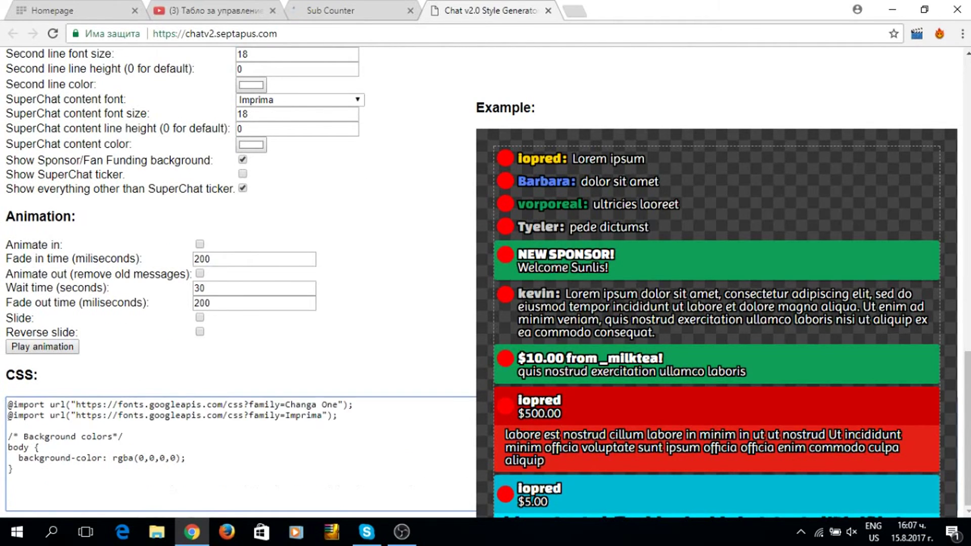
{"action": "scroll", "coordinate": [33, 450], "scroll_direction": "down", "scroll_amount": 2}
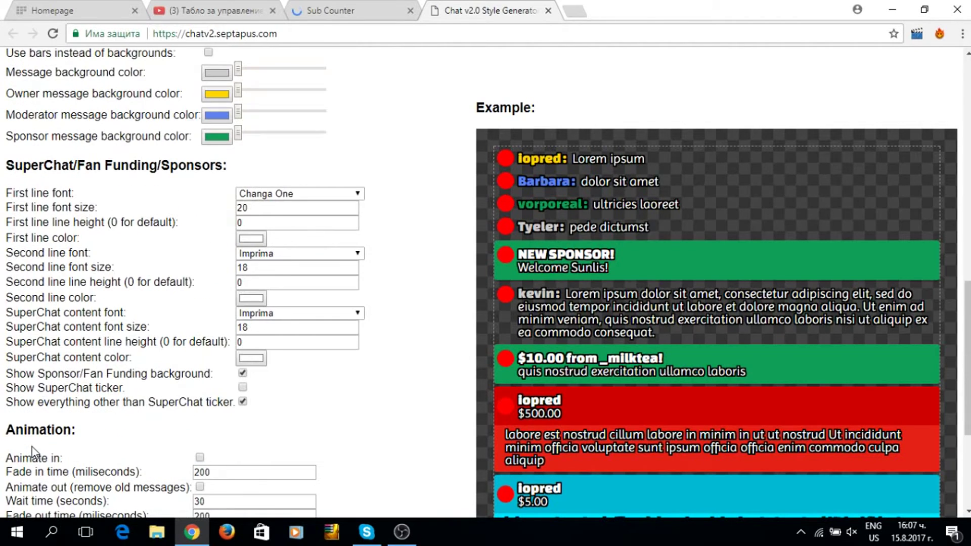
{"action": "scroll", "coordinate": [34, 450], "scroll_direction": "down", "scroll_amount": 3}
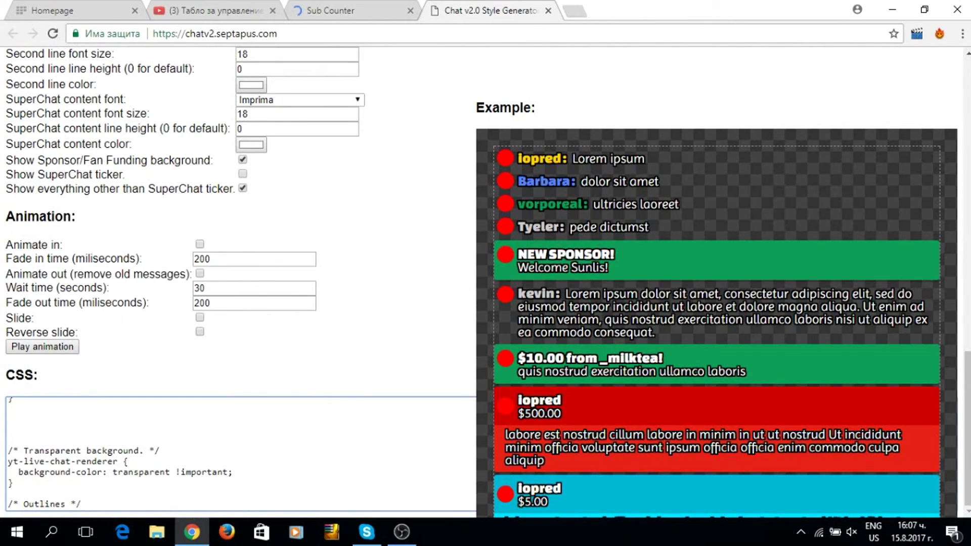
{"action": "scroll", "coordinate": [240, 453], "scroll_direction": "up", "scroll_amount": 3}
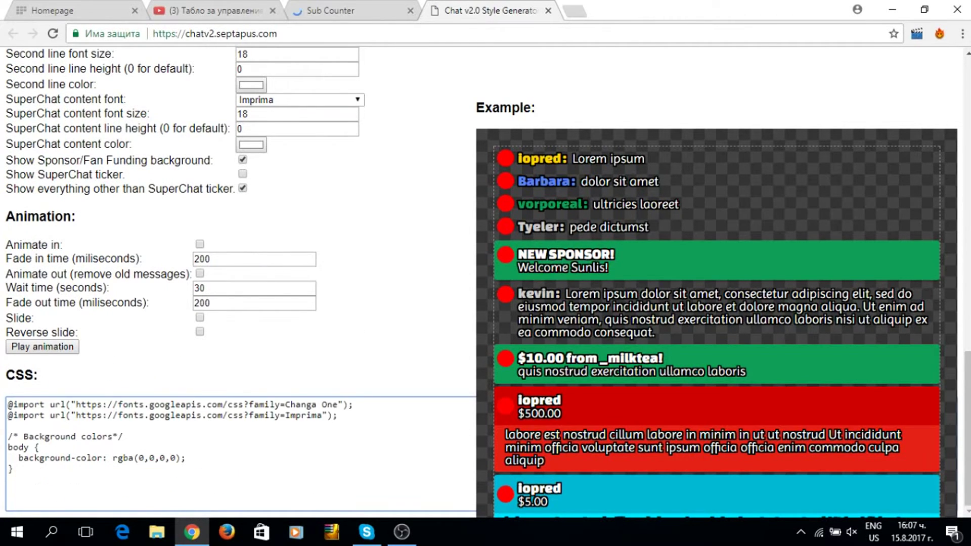
{"action": "scroll", "coordinate": [240, 454], "scroll_direction": "up", "scroll_amount": 1}
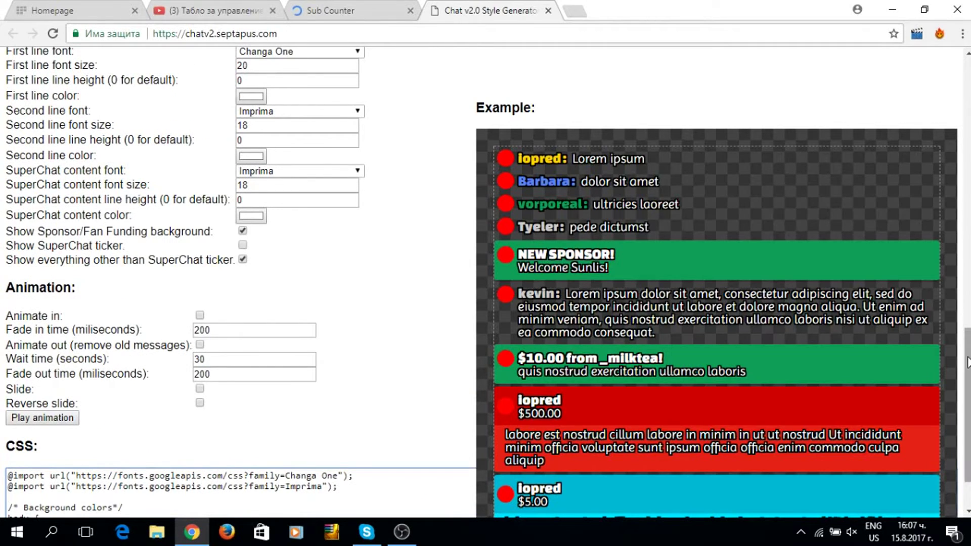
{"action": "scroll", "coordinate": [240, 304], "scroll_direction": "down", "scroll_amount": 1}
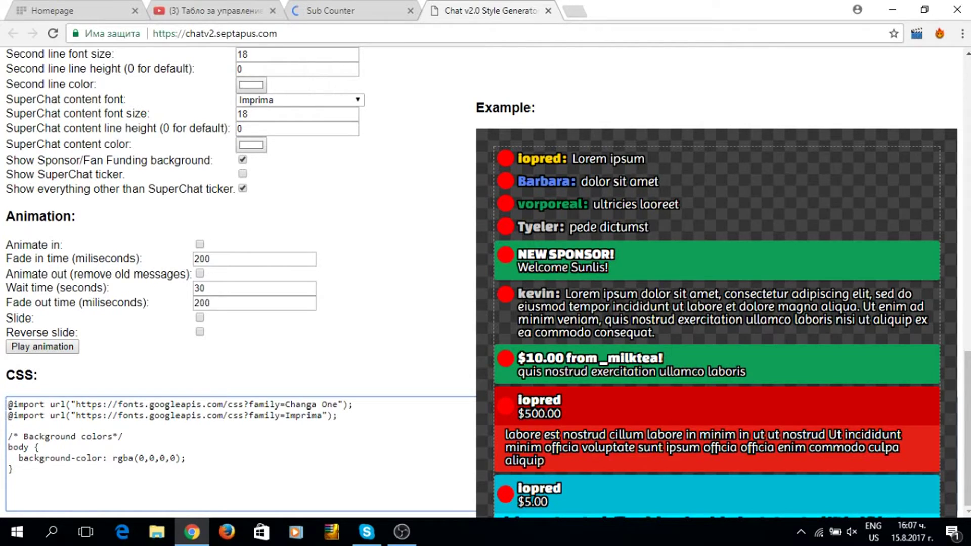
{"action": "key", "text": "ctrl+a"}
{"action": "key", "text": "ctrl+v"}
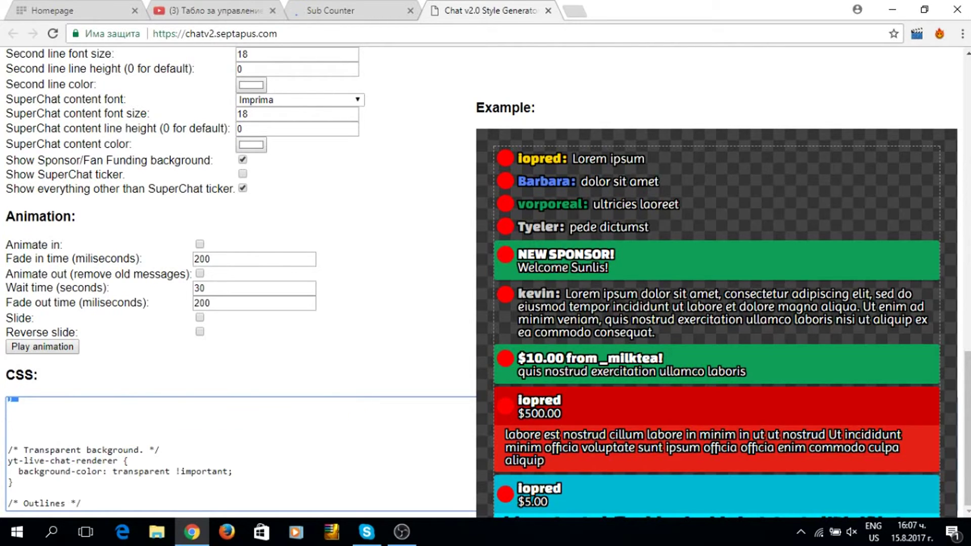
{"action": "scroll", "coordinate": [240, 455], "scroll_direction": "down", "scroll_amount": 15}
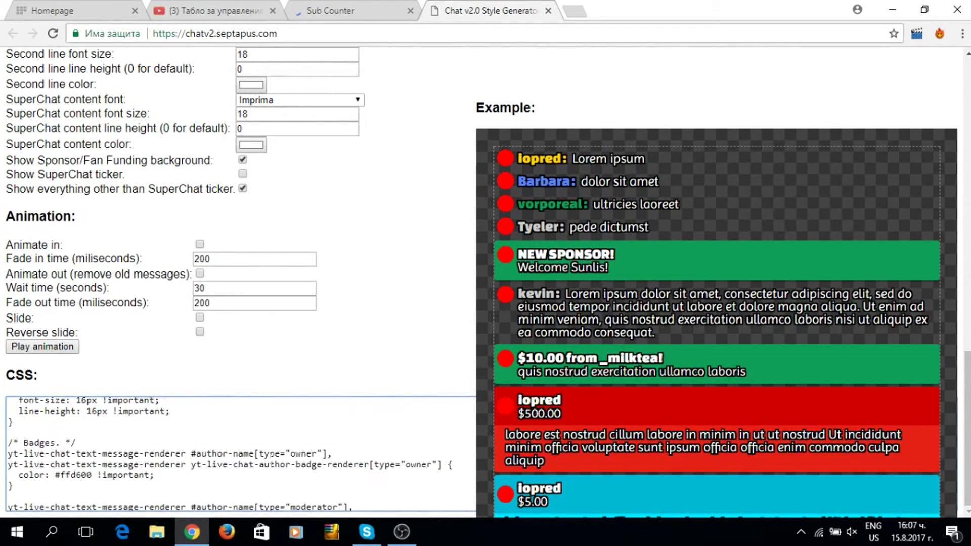
{"action": "left_click_drag", "start_coordinate": [269, 460], "coordinate": [269, 461]}
{"action": "scroll", "coordinate": [268, 461], "scroll_direction": "down", "scroll_amount": 7}
{"action": "scroll", "coordinate": [241, 455], "scroll_direction": "down", "scroll_amount": 15}
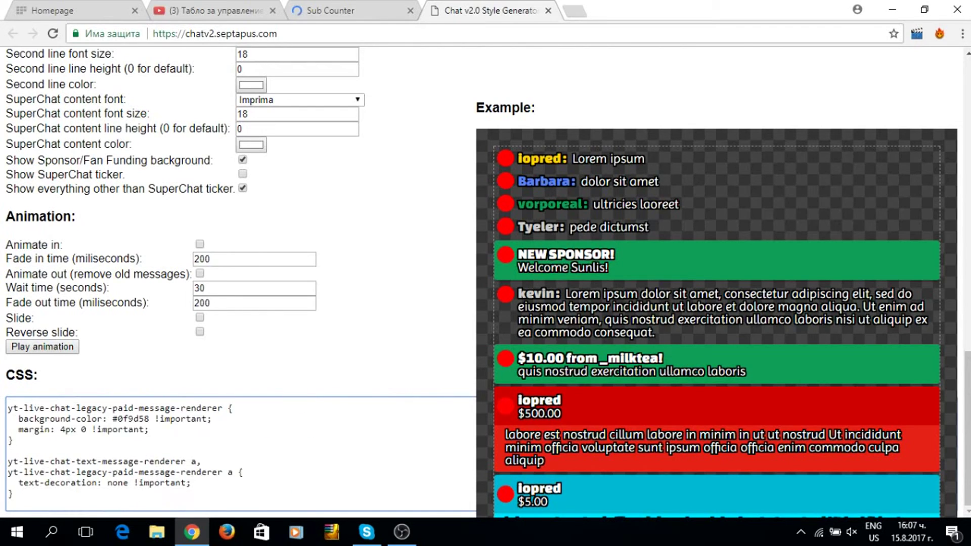
{"action": "left_click_drag", "start_coordinate": [7, 420], "coordinate": [207, 521]}
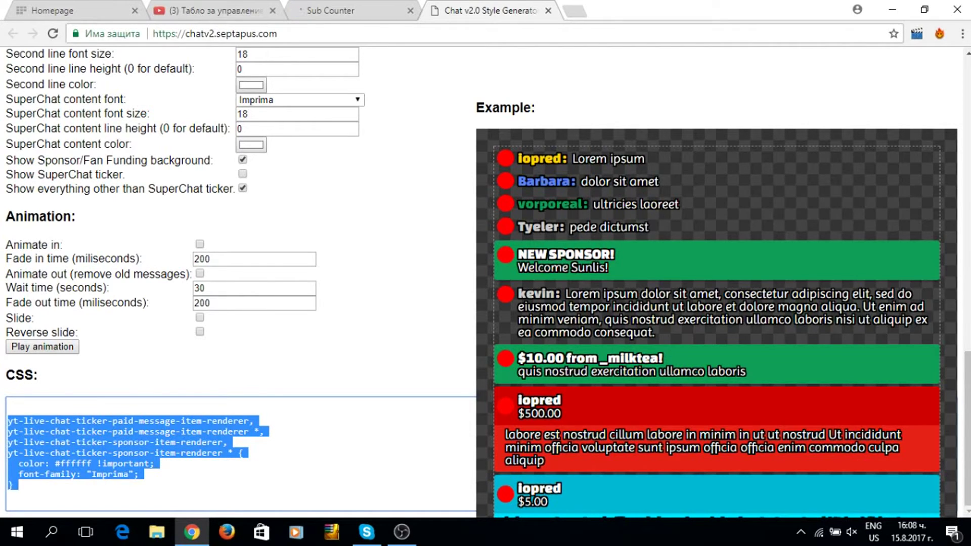
{"action": "right_click", "coordinate": [103, 449]}
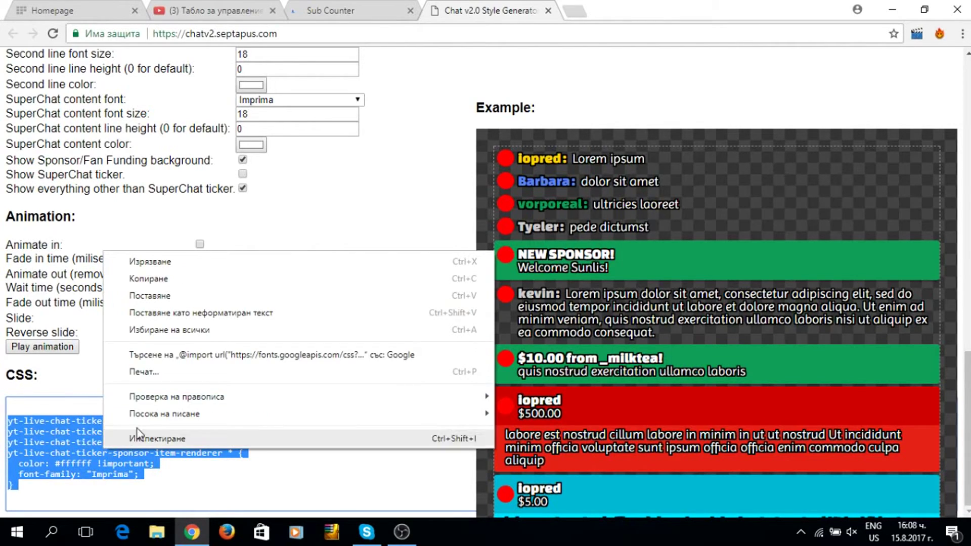
{"action": "left_click", "coordinate": [211, 284]}
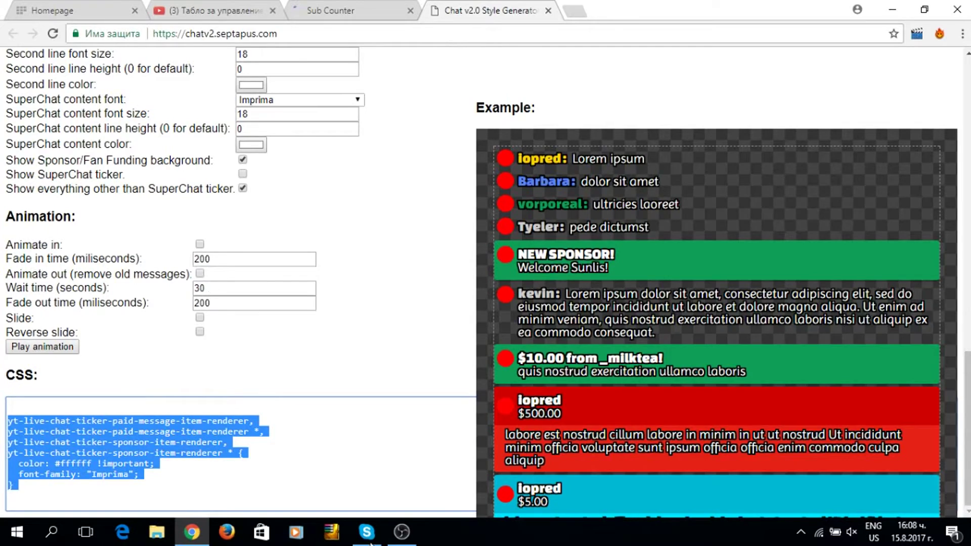
Switch to OBS, paste the copied CSS into the CSS field of BrowserSource 2, and apply the properties
{"action": "key", "text": "alt+Tab"}
{"action": "key", "text": "ctrl+v"}
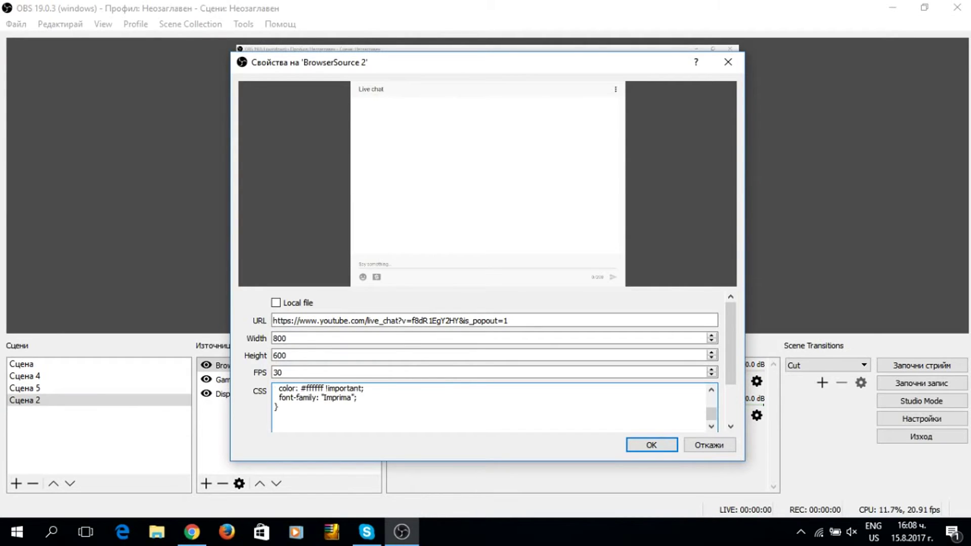
{"action": "left_click", "coordinate": [629, 447]}
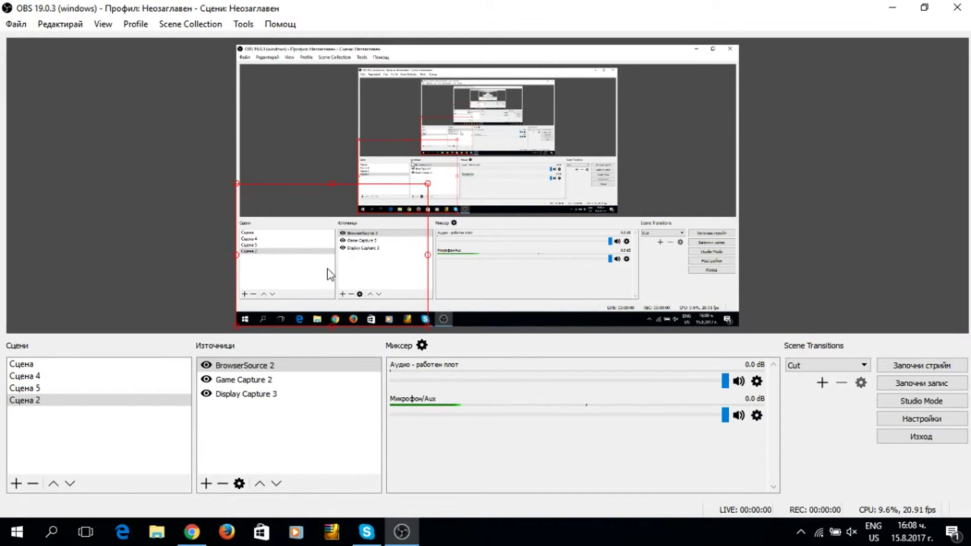
{"action": "mouse_move", "coordinate": [326, 268]}
{"action": "left_mouse_down"}
{"action": "mouse_move", "coordinate": [383, 174]}
{"action": "mouse_move", "coordinate": [346, 139]}
{"action": "mouse_move", "coordinate": [301, 130]}
{"action": "mouse_move", "coordinate": [323, 132]}
{"action": "mouse_move", "coordinate": [310, 157]}
{"action": "mouse_move", "coordinate": [317, 274]}
{"action": "left_mouse_up"}
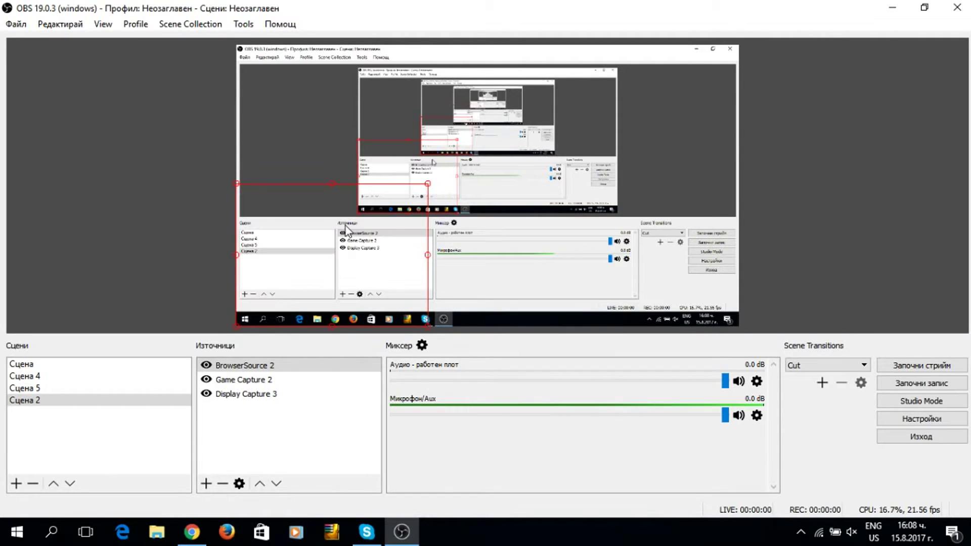
{"action": "left_click_drag", "start_coordinate": [294, 272], "coordinate": [312, 251]}
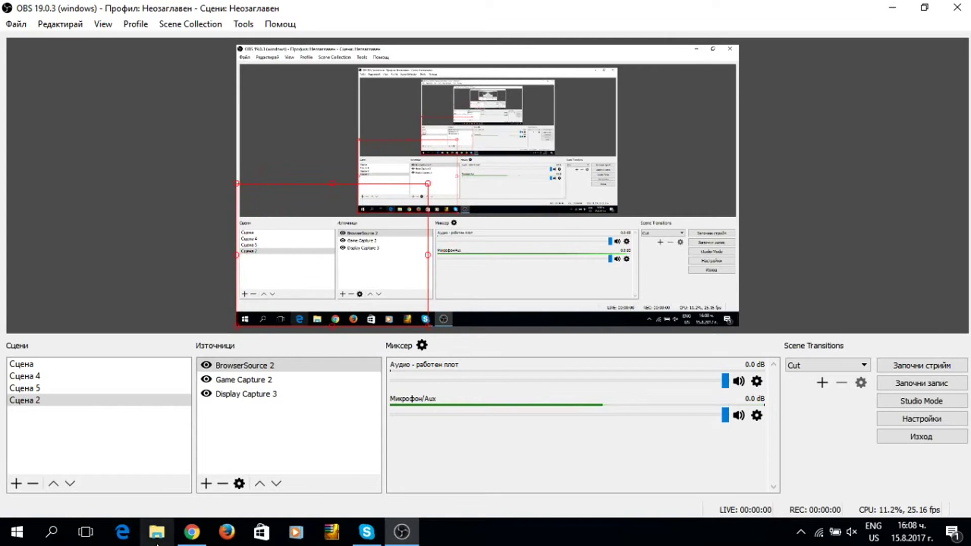
Switch to Chrome, bring up the YouTube live dashboard, and send the message "zdr" in the live chat
{"action": "left_click", "coordinate": [182, 533]}
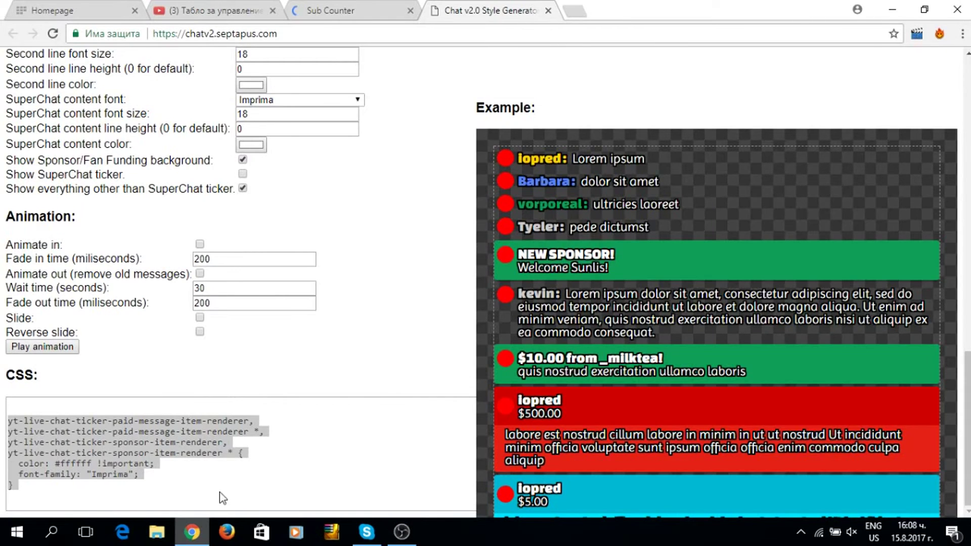
{"action": "left_click", "coordinate": [222, 10]}
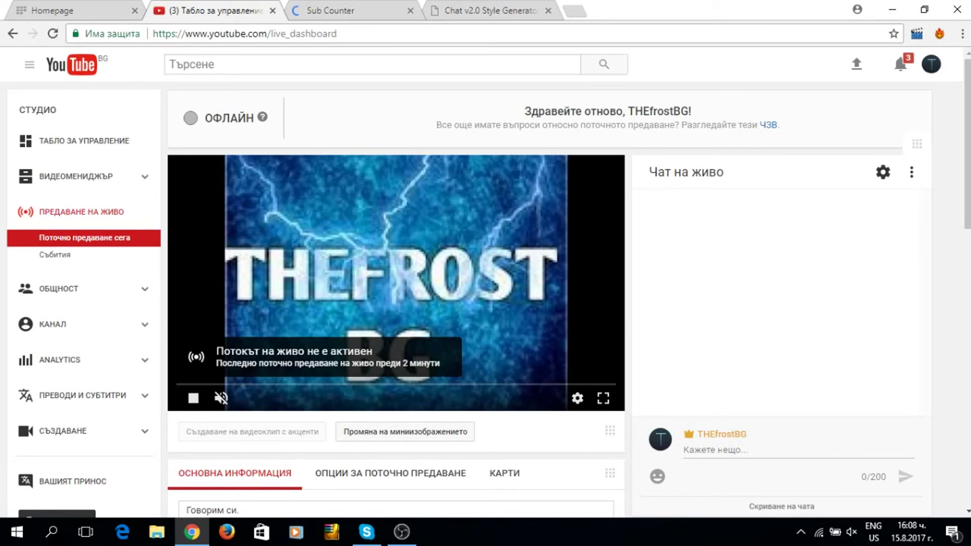
{"action": "left_click", "coordinate": [722, 450]}
{"action": "type", "text": "zdr"}
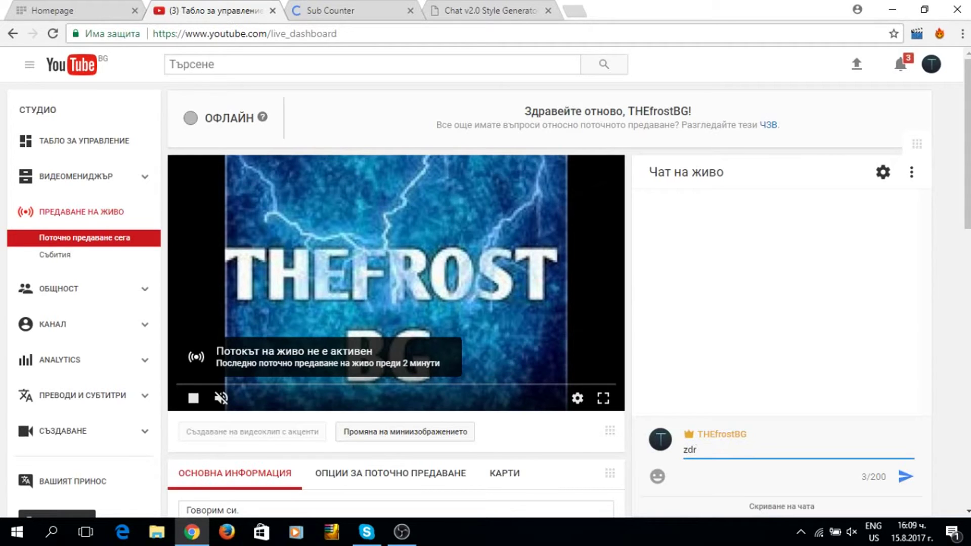
{"action": "key", "text": "Return"}
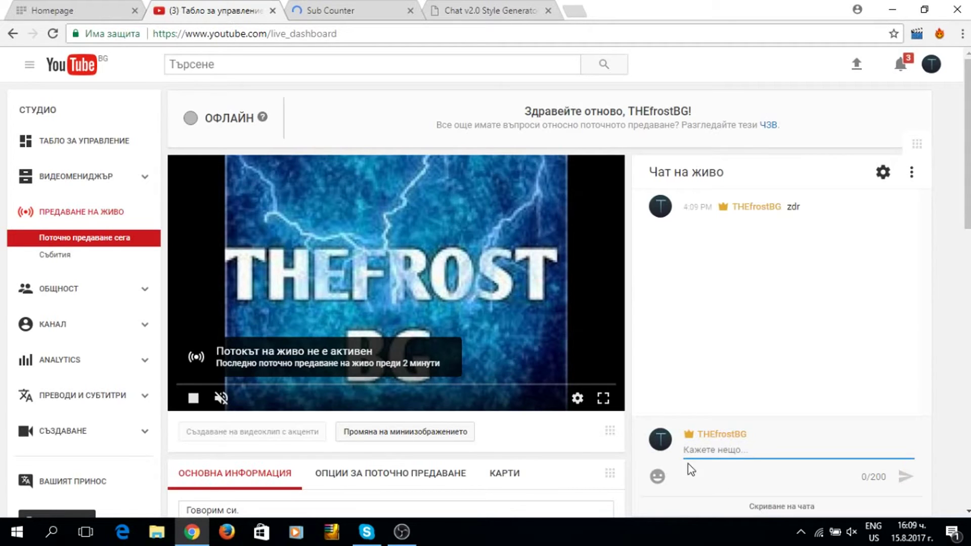
Switch to OBS, set BrowserSource 2's width and height to 400, and enlarge it in the preview from its lower-left corner
{"action": "left_click", "coordinate": [401, 532]}
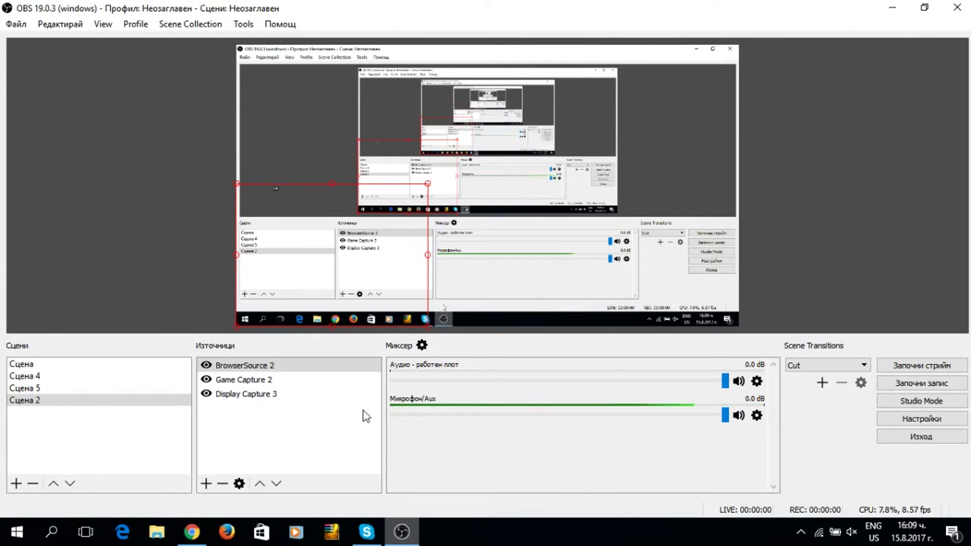
{"action": "right_click", "coordinate": [295, 217]}
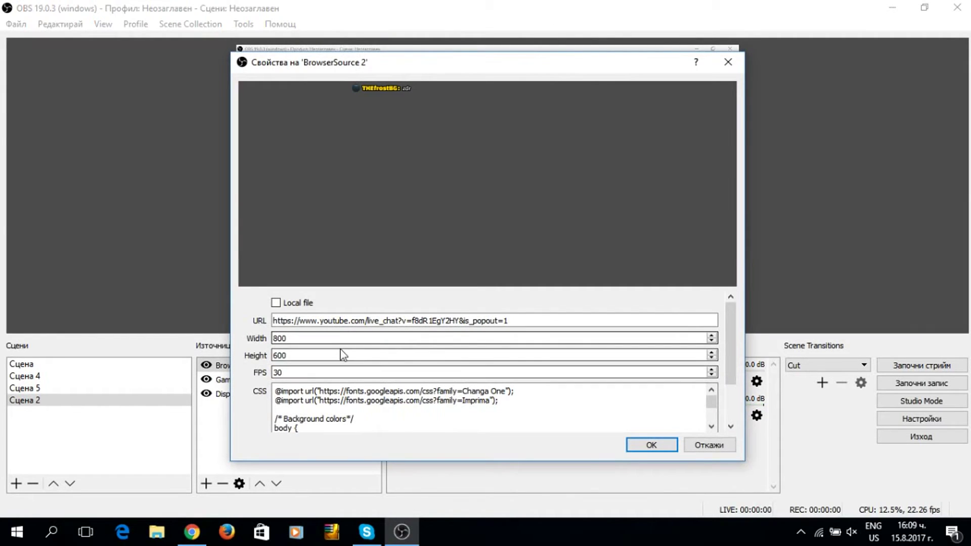
{"action": "key", "text": "ctrl+a"}
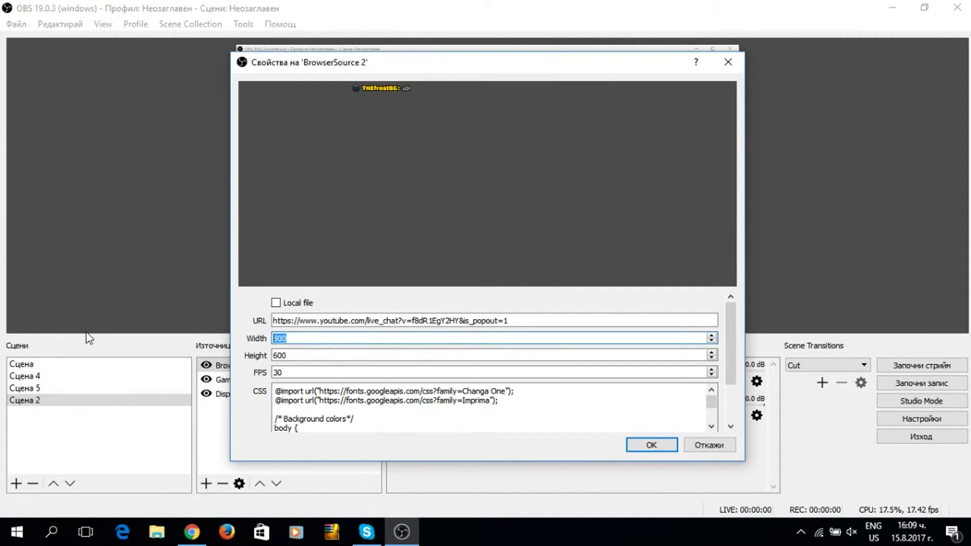
{"action": "key", "text": "BackSpace"}
{"action": "key", "text": "Tab"}
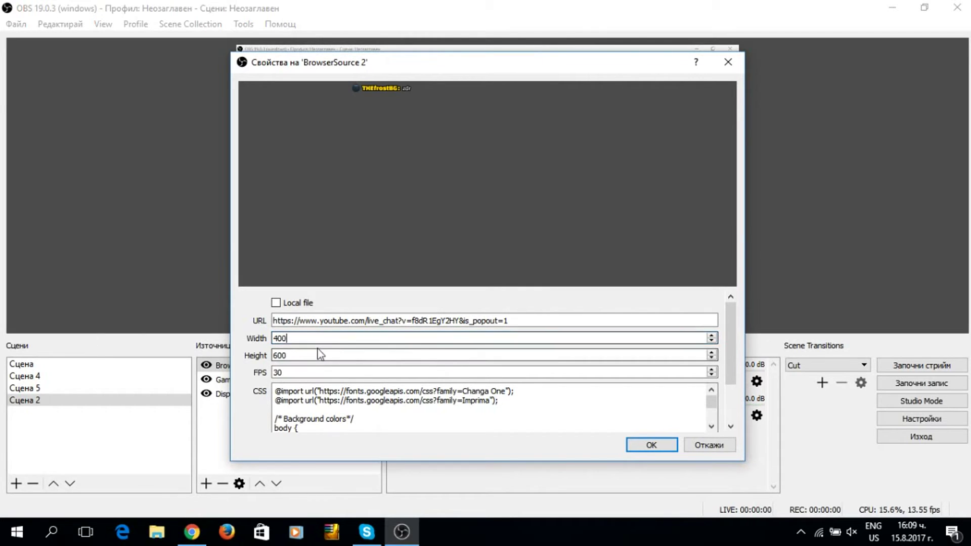
{"action": "key", "text": "BackSpace"}
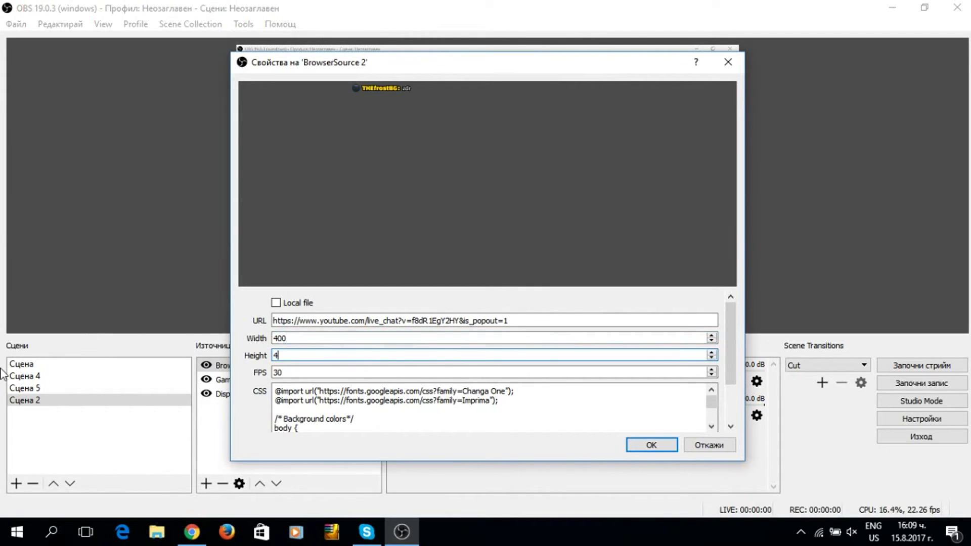
{"action": "left_click", "coordinate": [650, 445]}
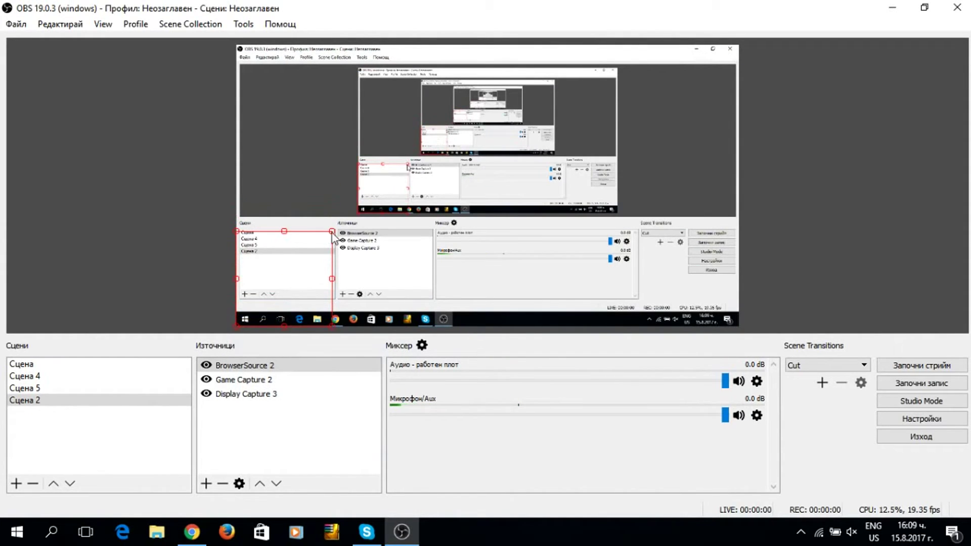
{"action": "left_click_drag", "start_coordinate": [332, 231], "coordinate": [369, 197]}
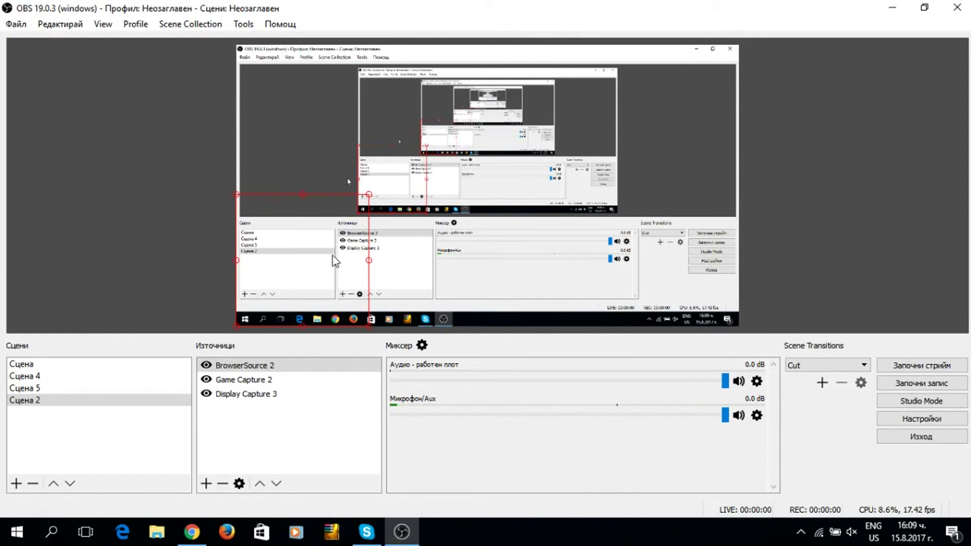
{"action": "mouse_move", "coordinate": [281, 275]}
{"action": "left_mouse_down"}
{"action": "mouse_move", "coordinate": [309, 235]}
{"action": "mouse_move", "coordinate": [276, 274]}
{"action": "mouse_move", "coordinate": [296, 274]}
{"action": "left_mouse_up"}
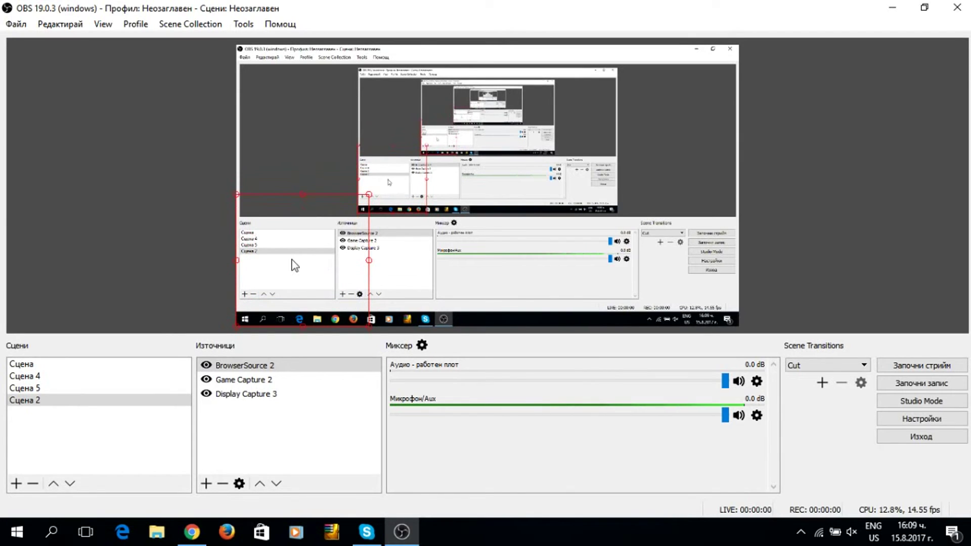
Switch back to the YouTube live dashboard in Chrome and send the message "test" in the live chat
{"action": "left_click", "coordinate": [192, 531]}
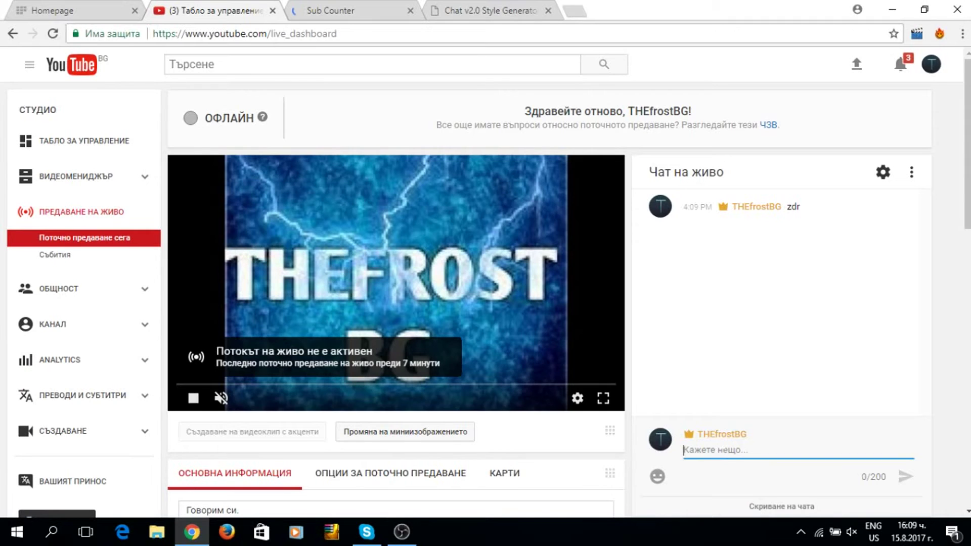
{"action": "type", "text": "t"}
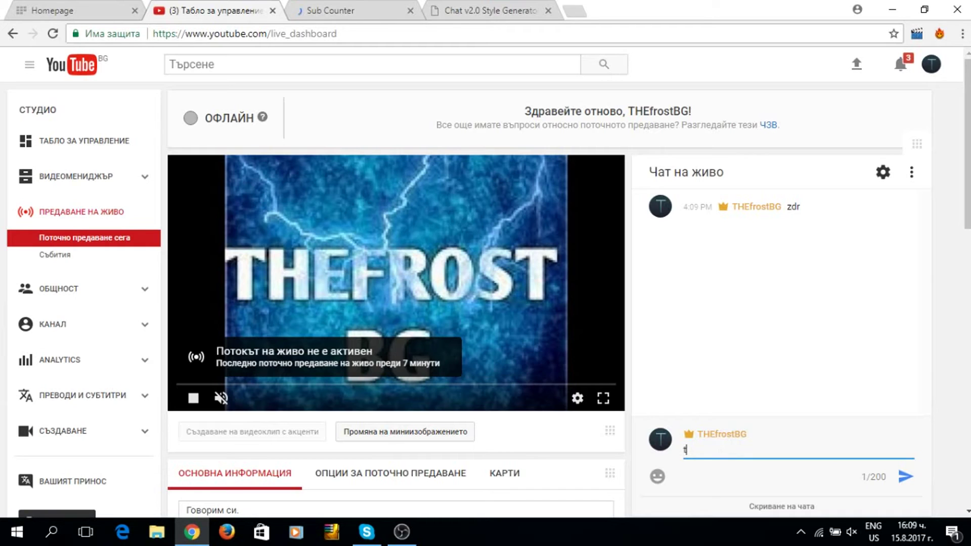
{"action": "type", "text": "est"}
{"action": "key", "text": "Return"}
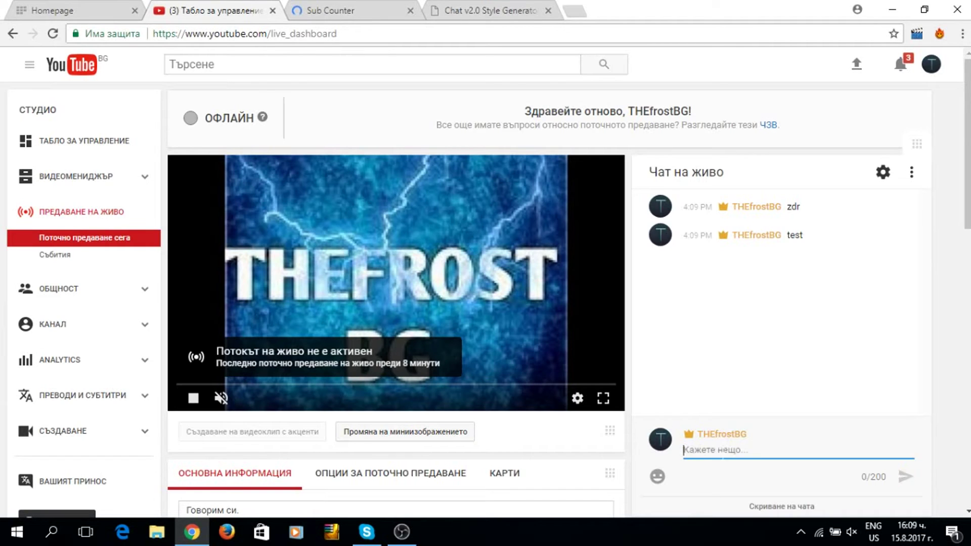
Switch to OBS, move the chat source toward the middle of the preview, and return it to the canvas's lower-left corner
{"action": "left_click", "coordinate": [401, 532]}
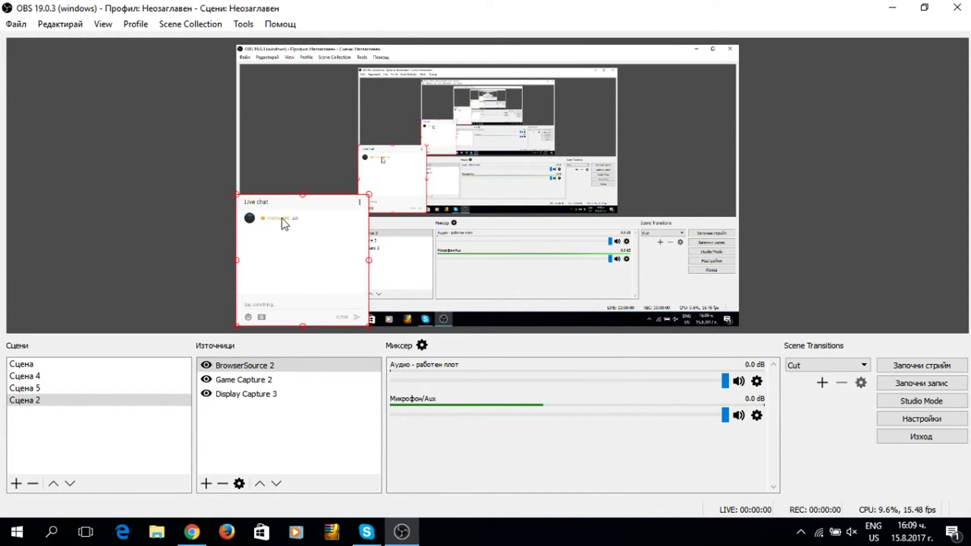
{"action": "left_click_drag", "start_coordinate": [281, 219], "coordinate": [312, 203]}
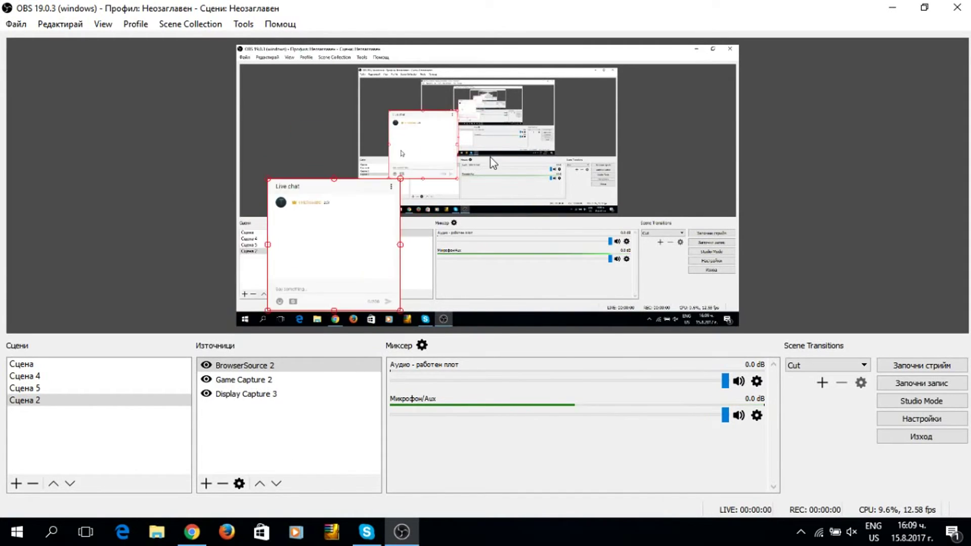
{"action": "left_click_drag", "start_coordinate": [490, 158], "coordinate": [490, 158]}
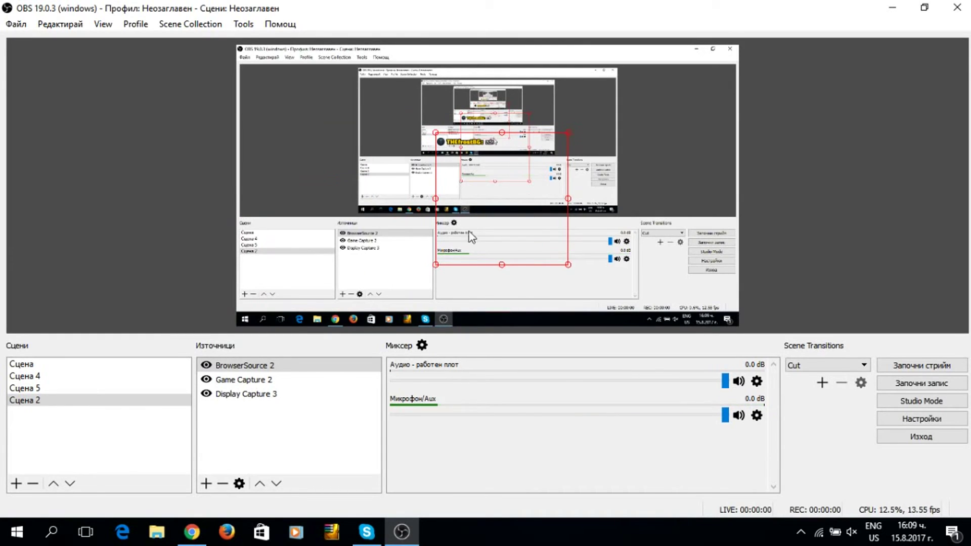
{"action": "left_click_drag", "start_coordinate": [471, 237], "coordinate": [286, 214]}
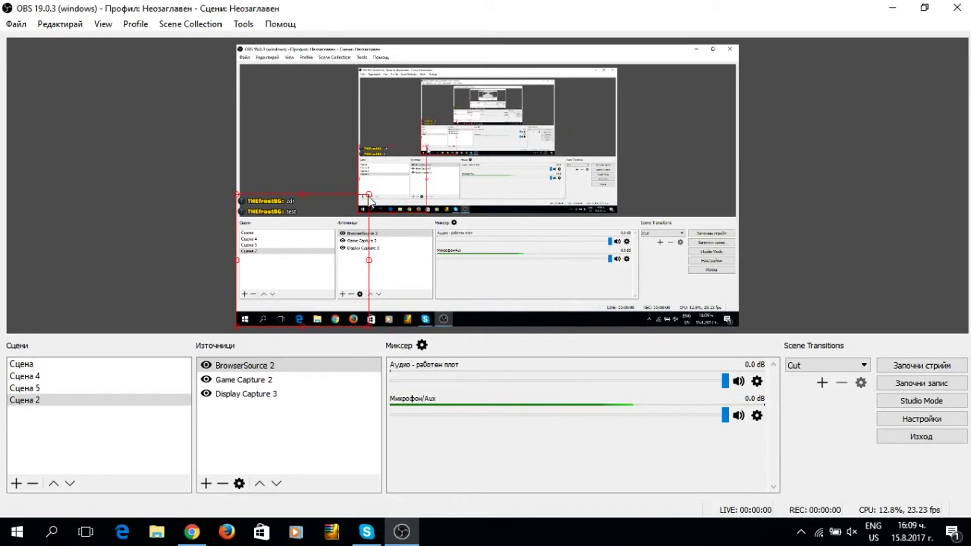
Set BrowserSource 2's width to 300, enlarge the source slightly in the preview, and deselect it
{"action": "right_click", "coordinate": [338, 234]}
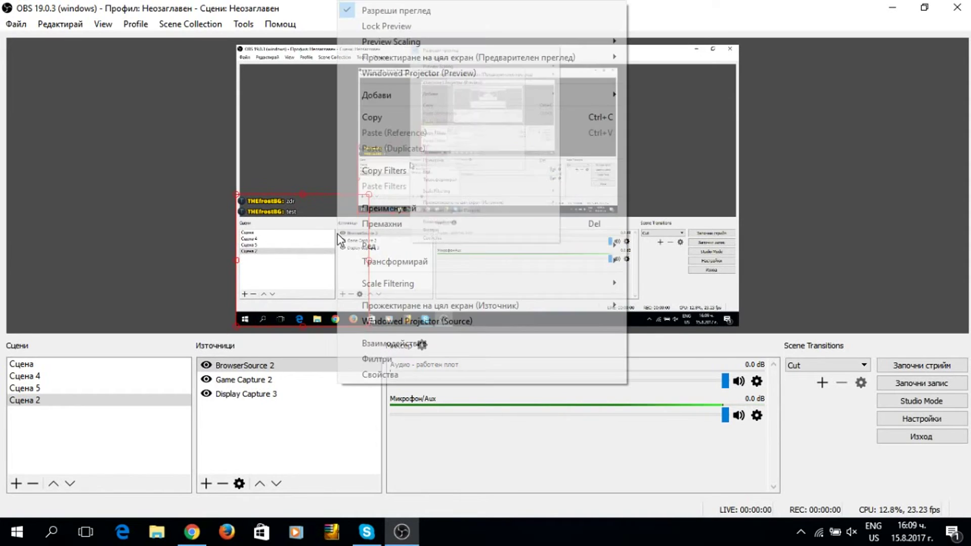
{"action": "left_click", "coordinate": [365, 316]}
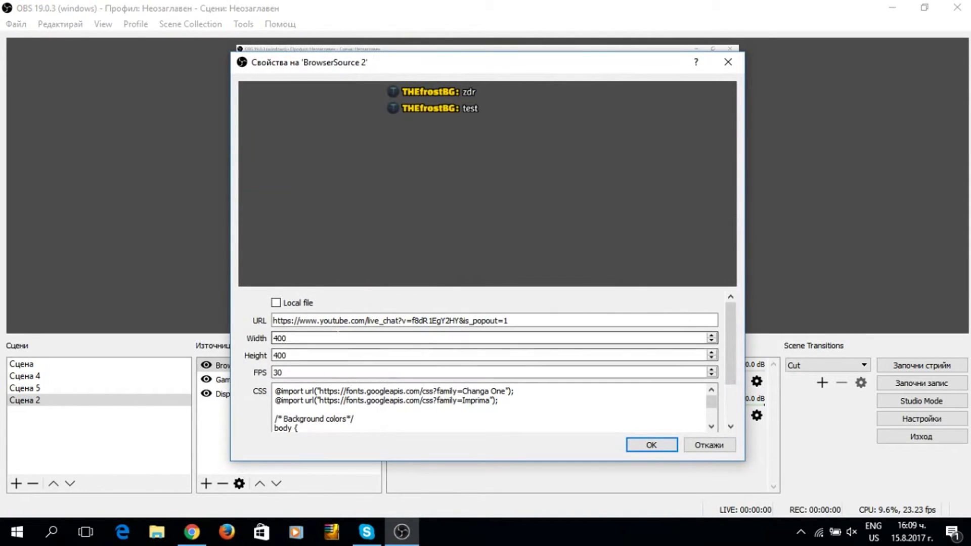
{"action": "key", "text": "BackSpace"}
{"action": "key", "text": "BackSpace"}
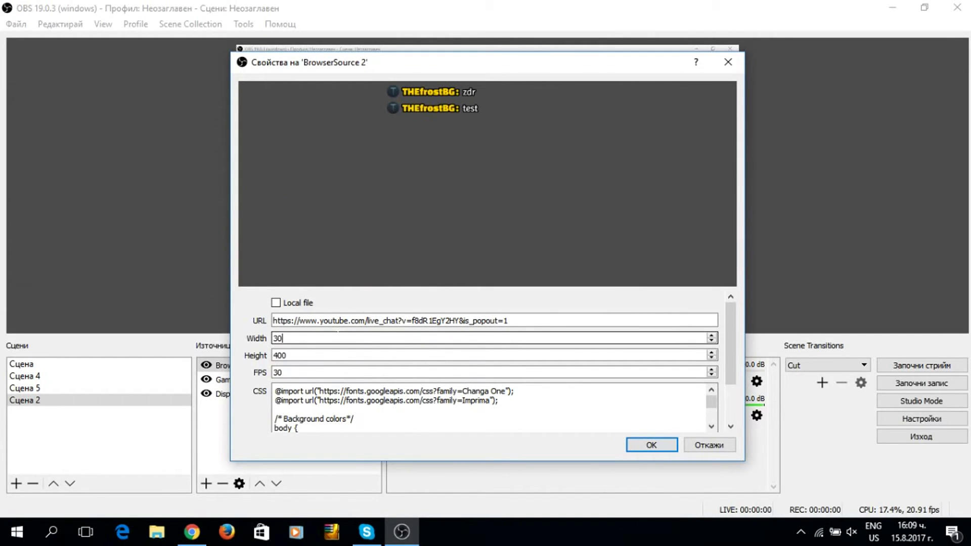
{"action": "type", "text": "30"}
{"action": "left_click", "coordinate": [671, 449]}
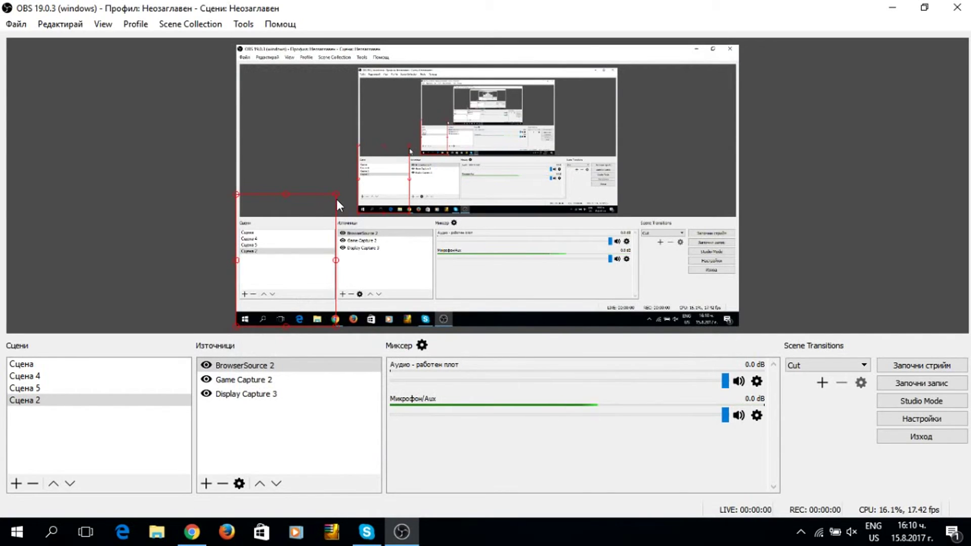
{"action": "mouse_move", "coordinate": [337, 199]}
{"action": "left_mouse_down"}
{"action": "mouse_move", "coordinate": [367, 179]}
{"action": "mouse_move", "coordinate": [343, 209]}
{"action": "left_mouse_up"}
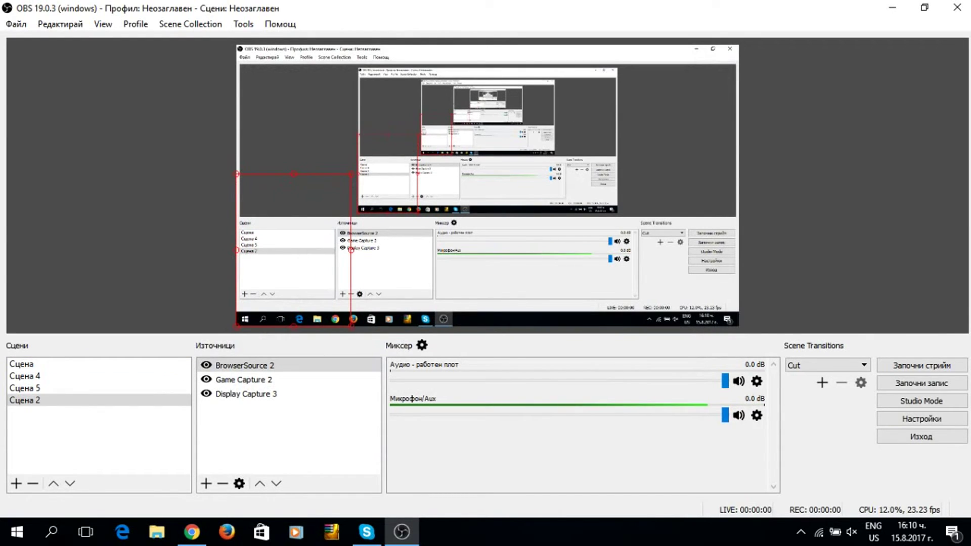
{"action": "left_click", "coordinate": [246, 232]}
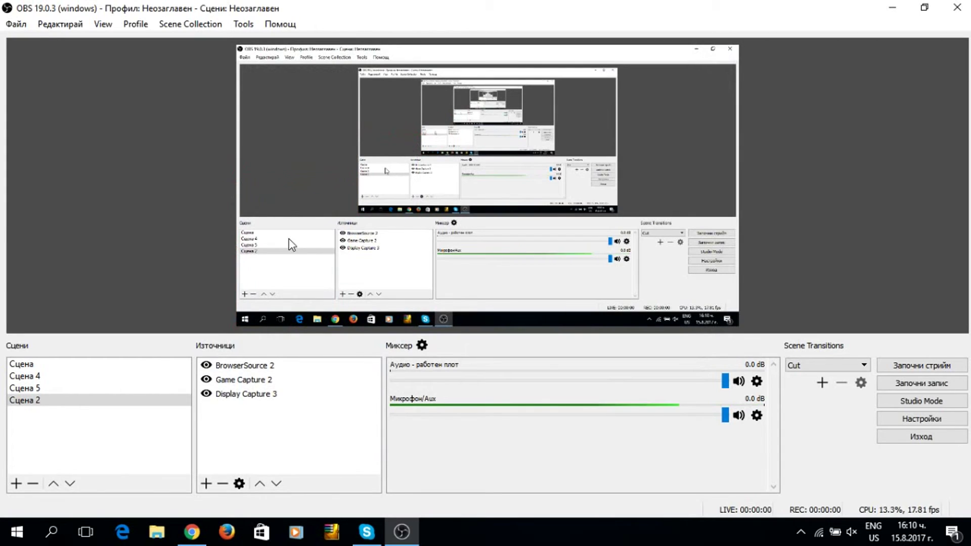
{"action": "left_click", "coordinate": [272, 190]}
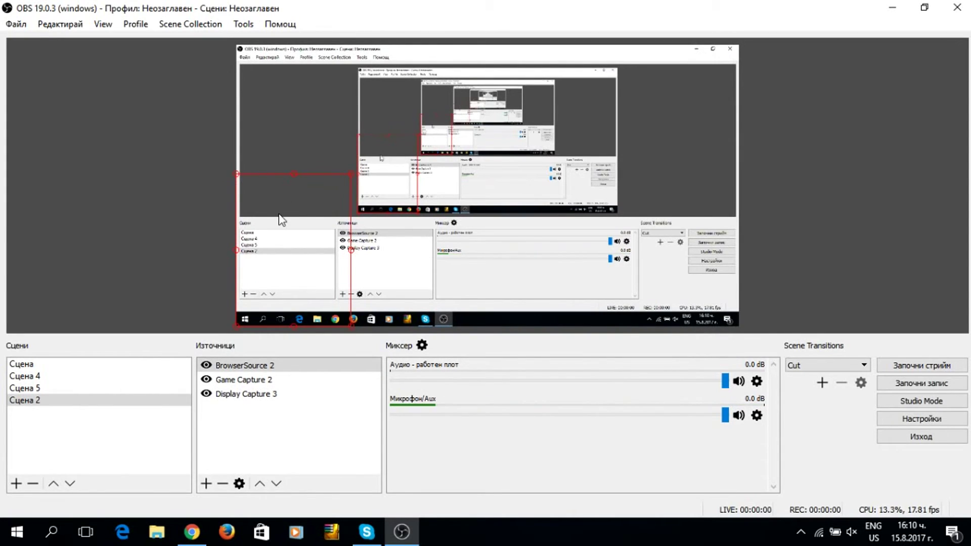
{"action": "left_click", "coordinate": [270, 273]}
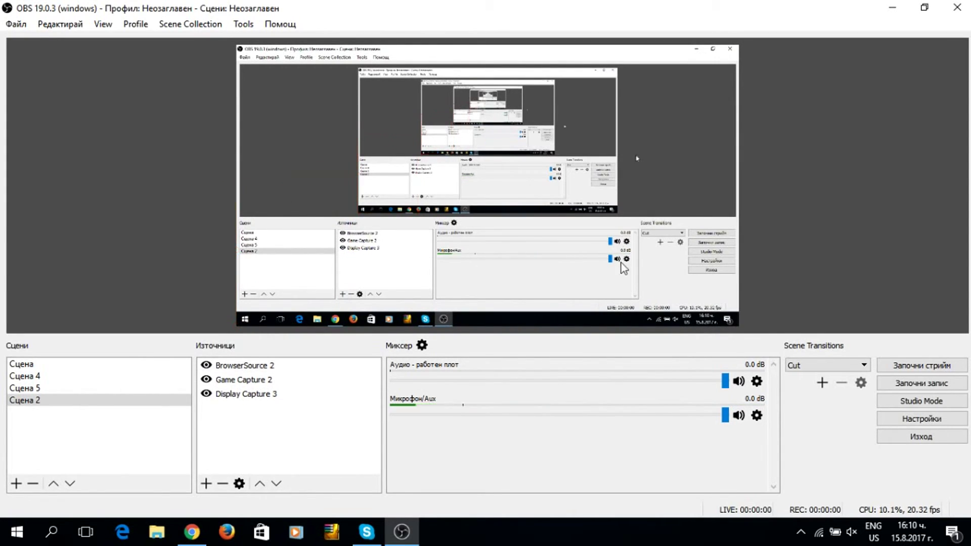
{"action": "left_click", "coordinate": [265, 275]}
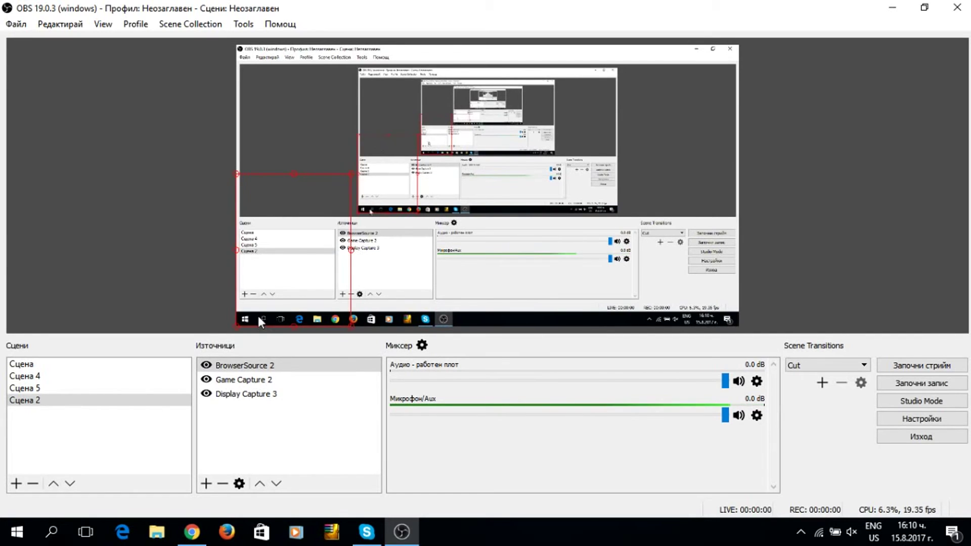
{"action": "left_click_drag", "start_coordinate": [258, 317], "coordinate": [286, 284]}
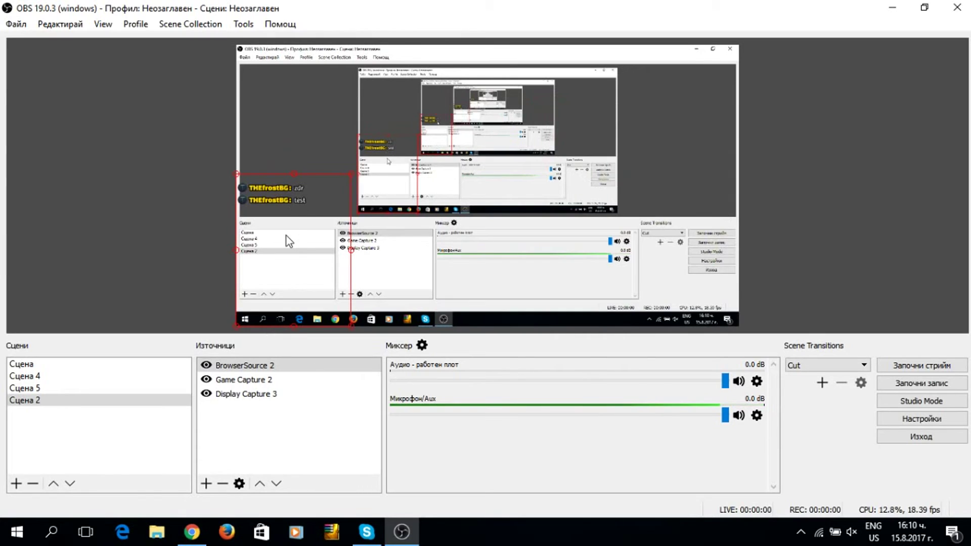
Switch to Chrome, send the message "test" four times in the YouTube live chat, and return to OBS to check the chat source
{"action": "left_click", "coordinate": [191, 531]}
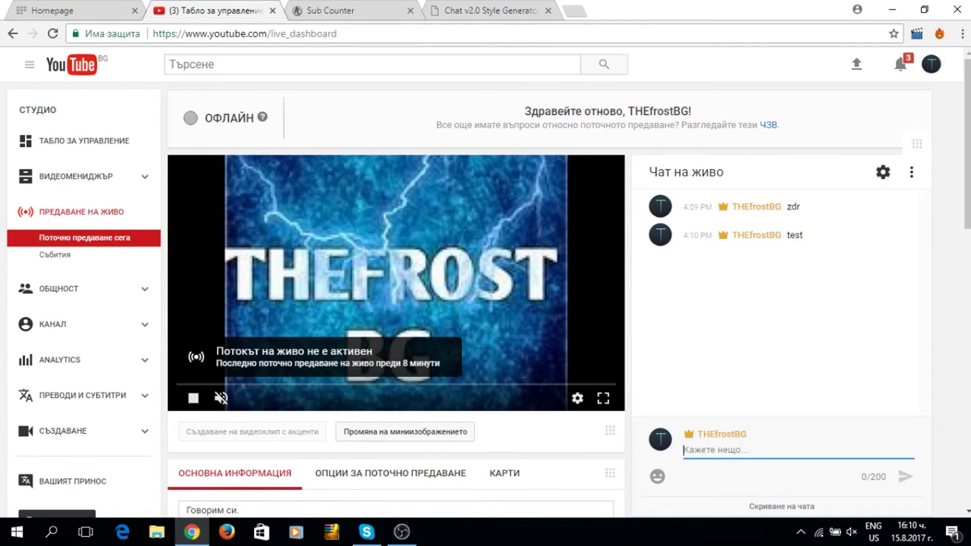
{"action": "type", "text": "te"}
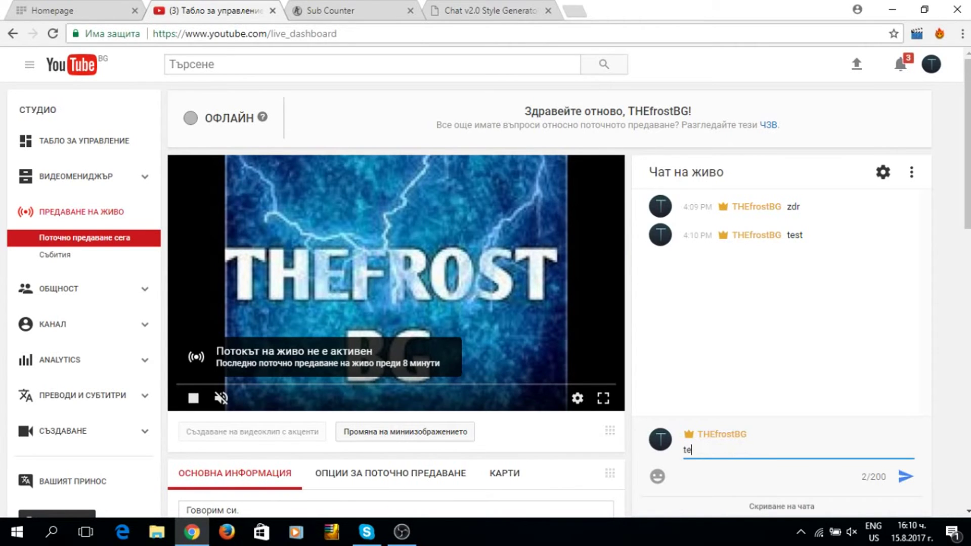
{"action": "type", "text": "st"}
{"action": "key", "text": "Return"}
{"action": "type", "text": "tes"}
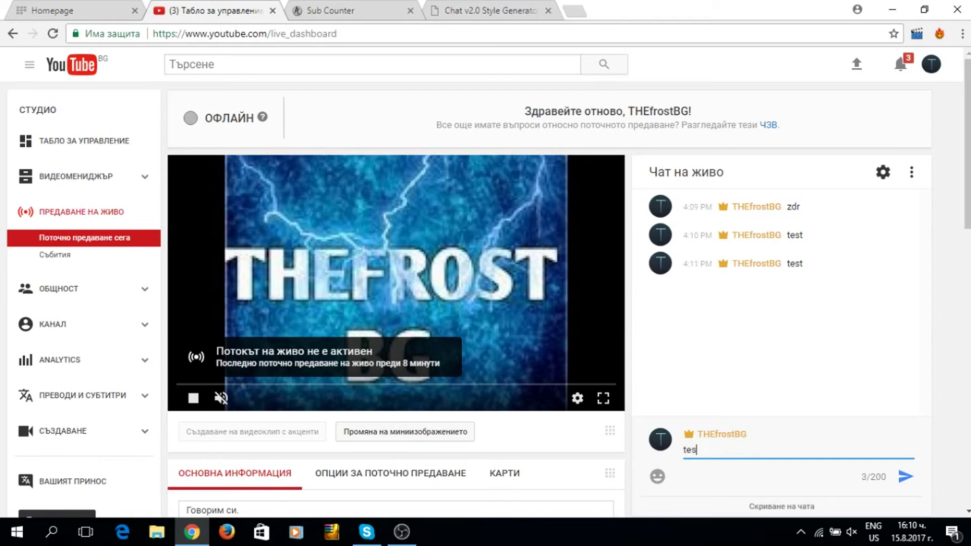
{"action": "type", "text": "t"}
{"action": "key", "text": "Return"}
{"action": "type", "text": "tes"}
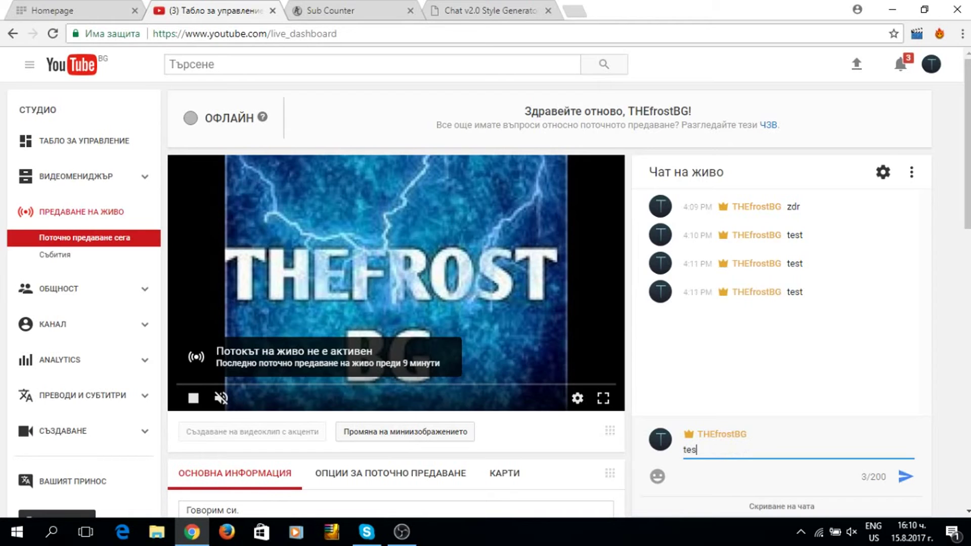
{"action": "type", "text": "t"}
{"action": "key", "text": "Return"}
{"action": "type", "text": "te"}
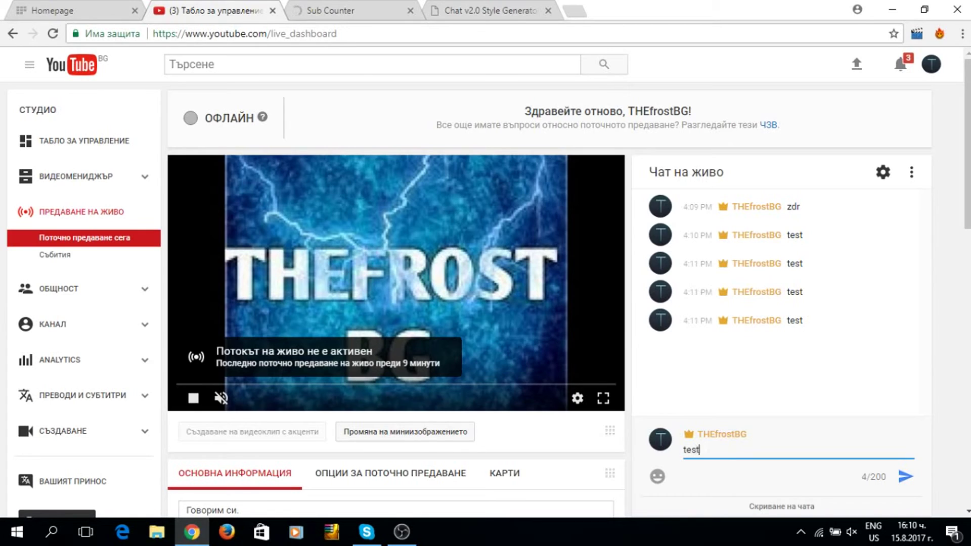
{"action": "key", "text": "Return"}
{"action": "left_click", "coordinate": [402, 531]}
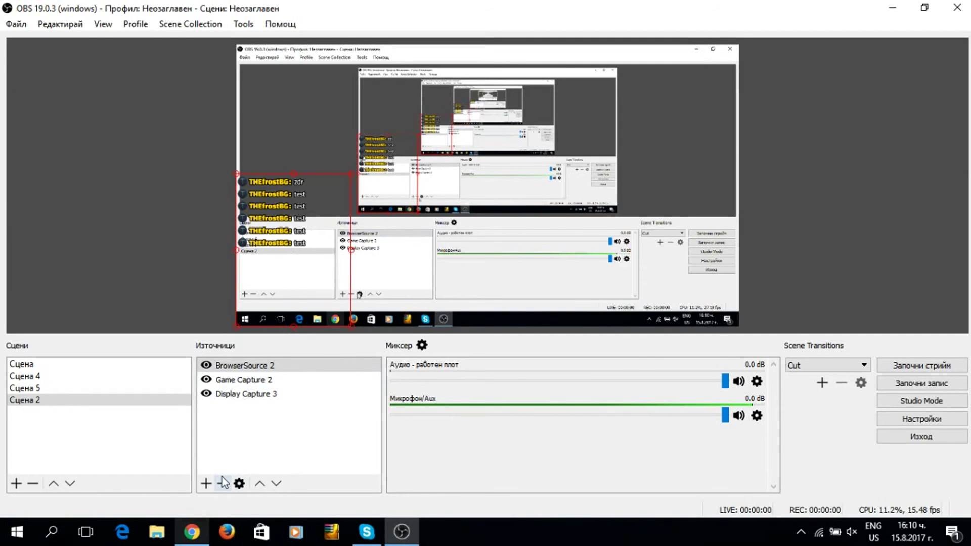
{"action": "left_click", "coordinate": [192, 529]}
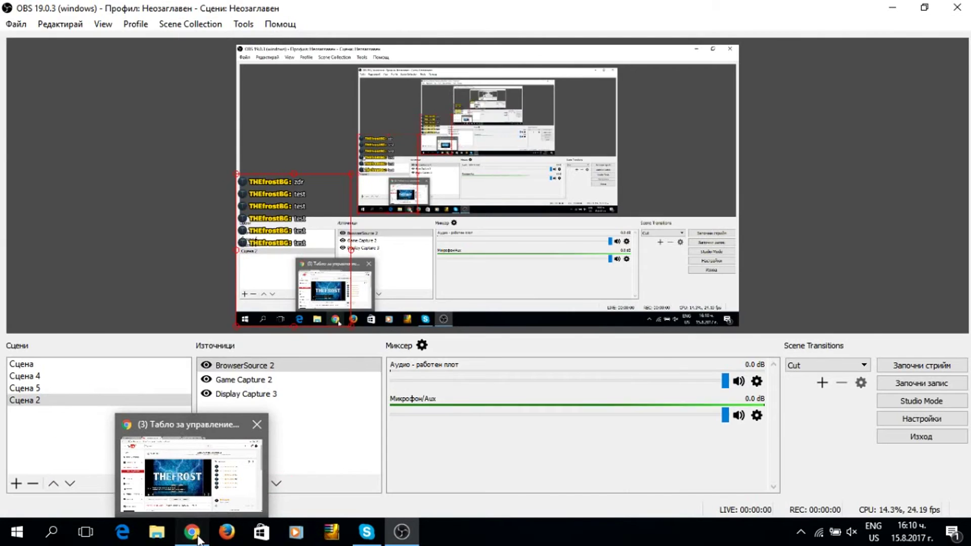
{"action": "left_click", "coordinate": [191, 530]}
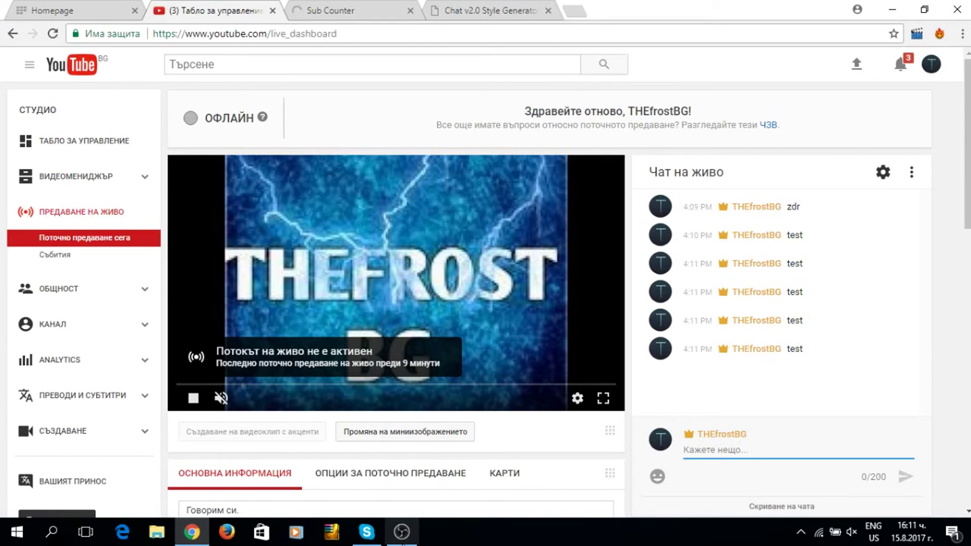
{"action": "left_click", "coordinate": [402, 531]}
Add a new, visible browser source to the current scene under its suggested name and clear its default URL
{"action": "left_click", "coordinate": [206, 483]}
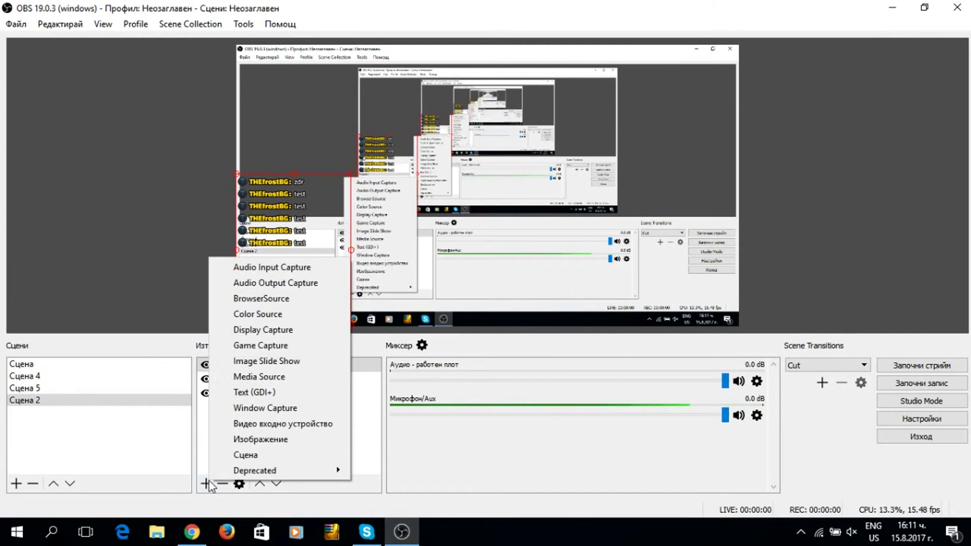
{"action": "left_click", "coordinate": [275, 300]}
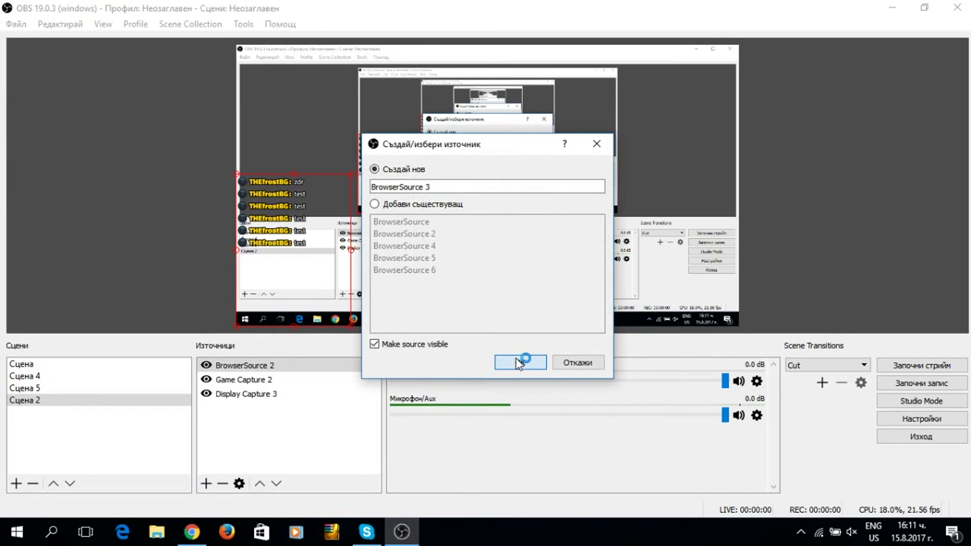
{"action": "left_click", "coordinate": [512, 362]}
{"action": "key", "text": "Tab"}
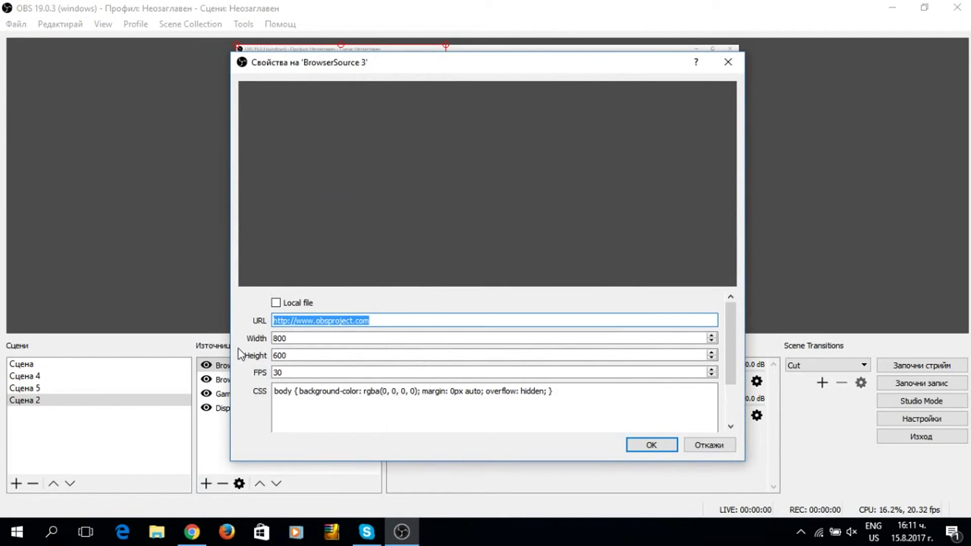
{"action": "key", "text": "BackSpace"}
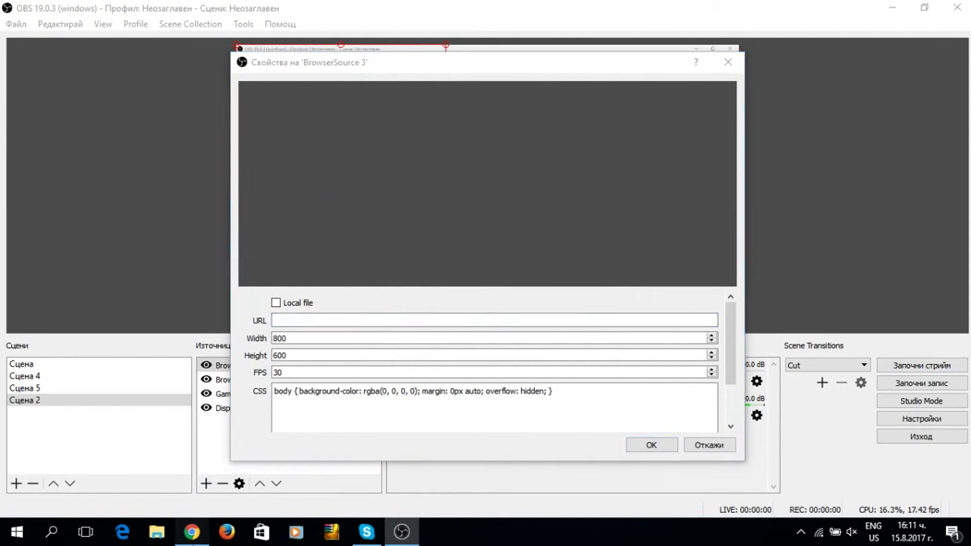
Switch to Chrome and go from the YouTube live dashboard to the home page and on to the own channel page
{"action": "left_click", "coordinate": [192, 531]}
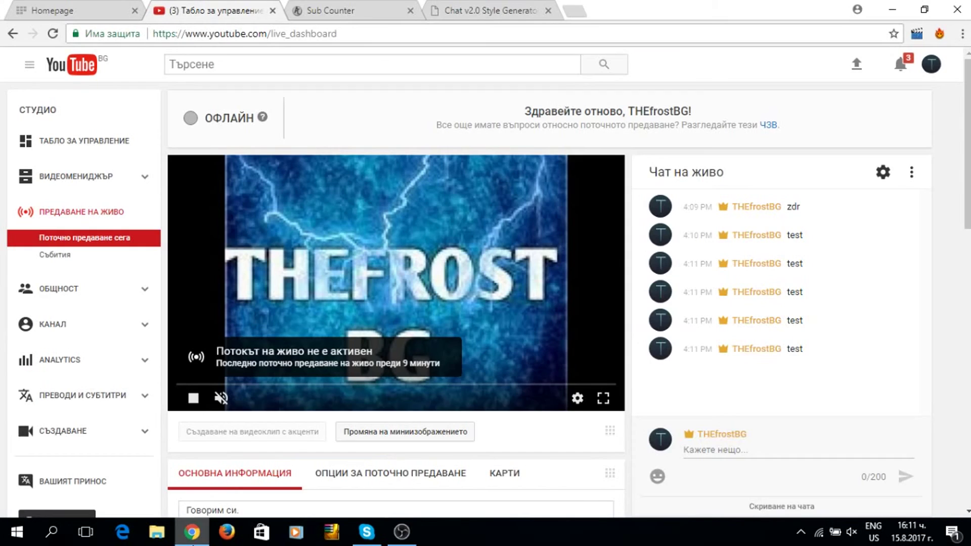
{"action": "left_click", "coordinate": [67, 76]}
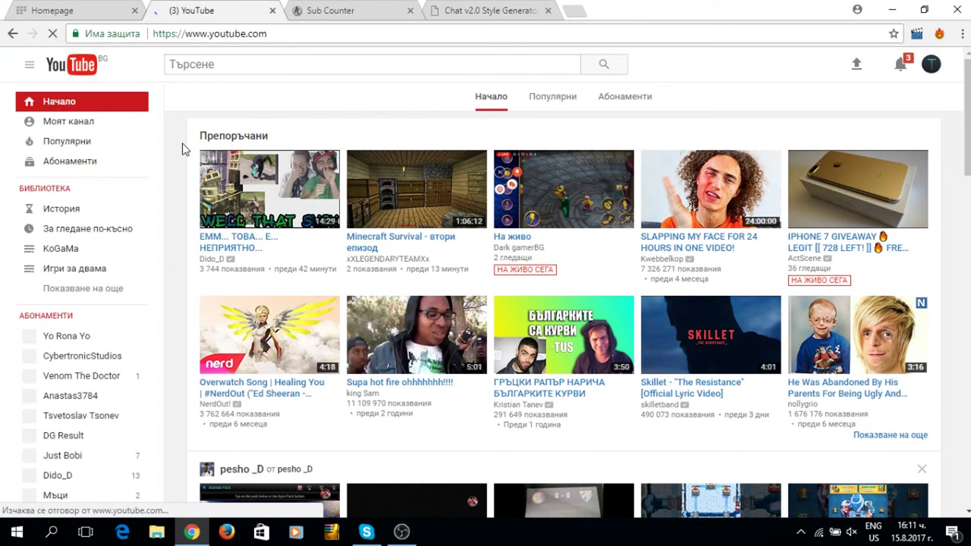
{"action": "left_click", "coordinate": [92, 133]}
{"action": "left_click", "coordinate": [93, 123]}
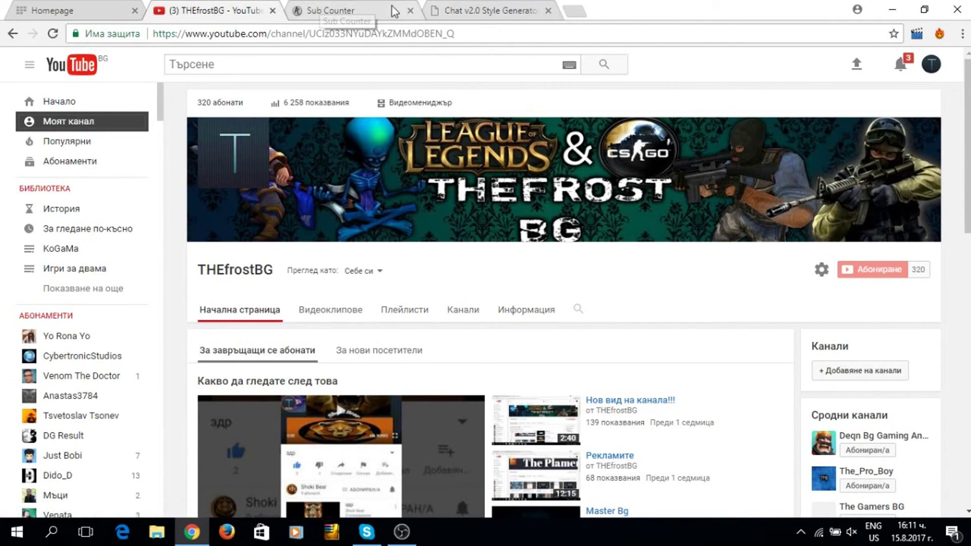
Go to the Sub Counter page and clear the Channel ID of the Goal Subscriber Counter form
{"action": "left_click", "coordinate": [342, 12]}
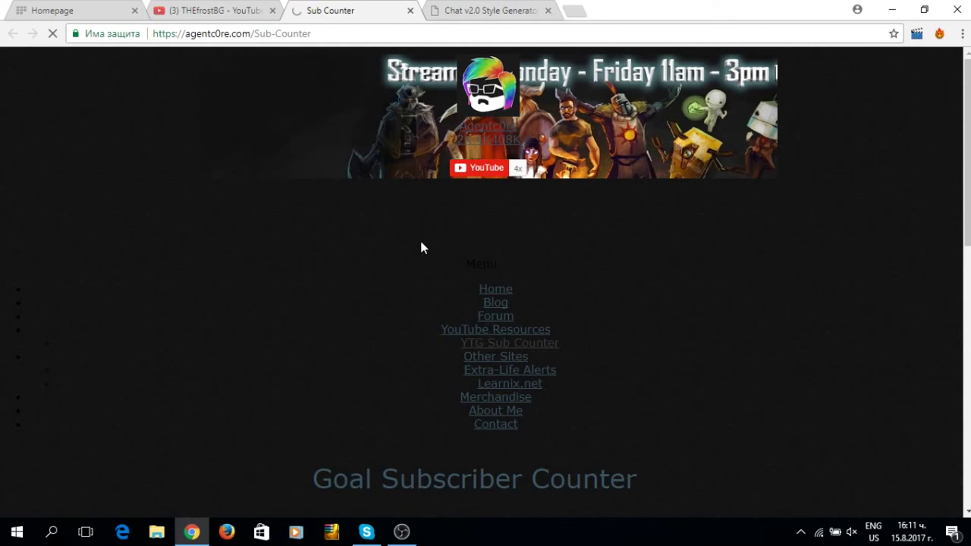
{"action": "left_click", "coordinate": [573, 394]}
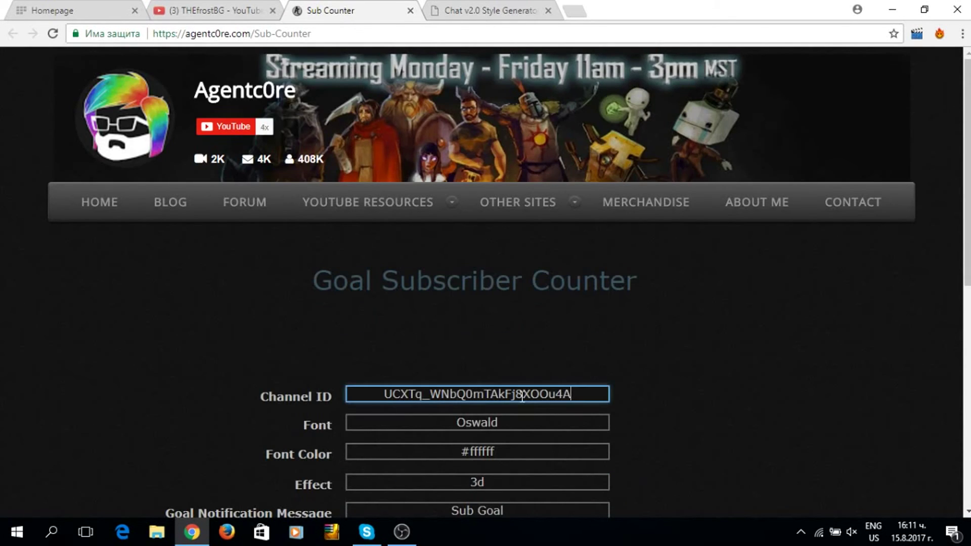
{"action": "key", "text": "ctrl+a"}
{"action": "key", "text": "BackSpace"}
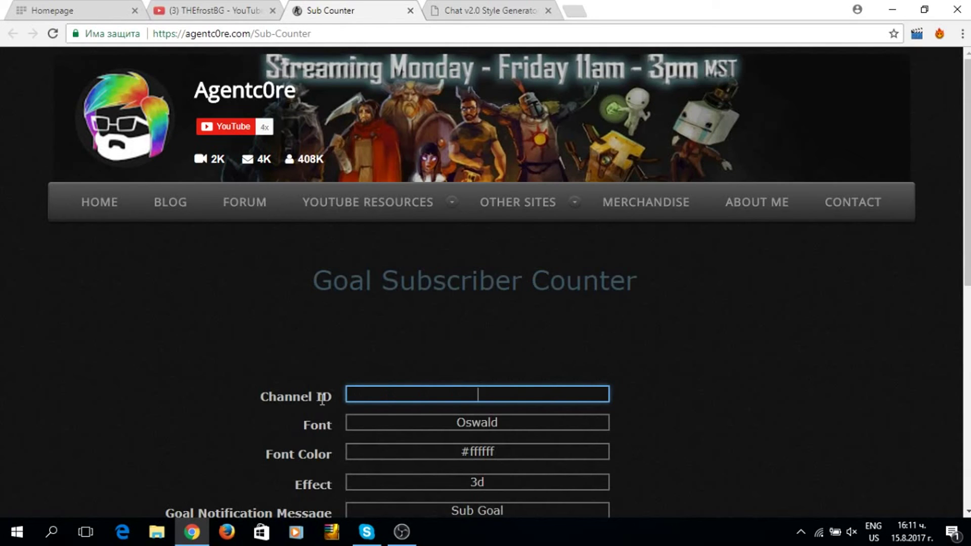
Return to the YouTube channel page and select the channel ID at the end of its web address
{"action": "left_click", "coordinate": [210, 2]}
{"action": "key", "text": "shift+Left"}
{"action": "key", "text": "shift+Left"}
{"action": "key", "text": "shift+Left"}
{"action": "key", "text": "shift+Left"}
{"action": "key", "text": "shift+Left"}
{"action": "key", "text": "shift+Left"}
{"action": "key", "text": "shift+Left"}
{"action": "key", "text": "shift+Left"}
{"action": "key", "text": "shift+Left"}
{"action": "key", "text": "shift+Left"}
{"action": "key", "text": "shift+Left"}
{"action": "key", "text": "shift+Left"}
{"action": "key", "text": "shift+Left"}
{"action": "key", "text": "shift+Left"}
{"action": "key", "text": "shift+Left"}
{"action": "key", "text": "shift+Left"}
{"action": "key", "text": "shift+Left"}
{"action": "key", "text": "shift+Left"}
{"action": "key", "text": "shift+Left"}
{"action": "key", "text": "shift+Left"}
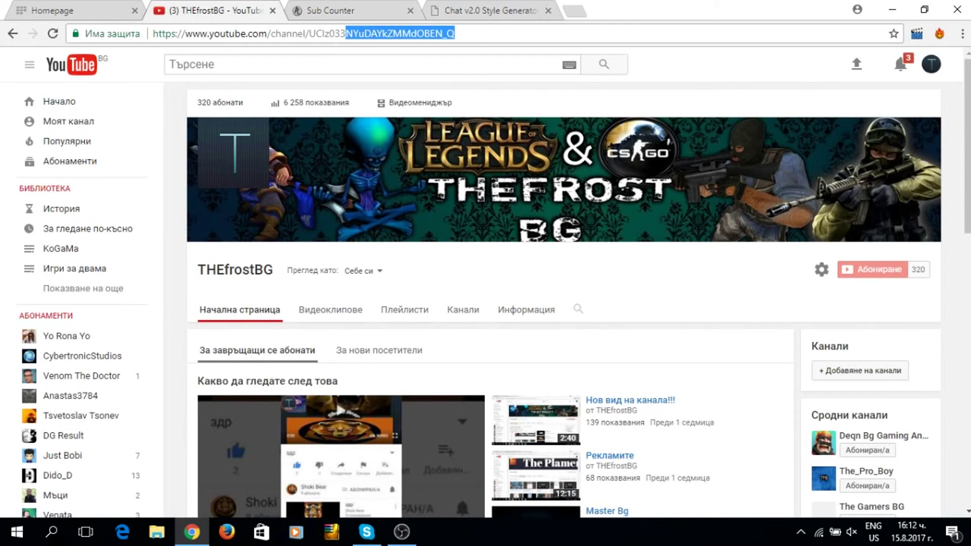